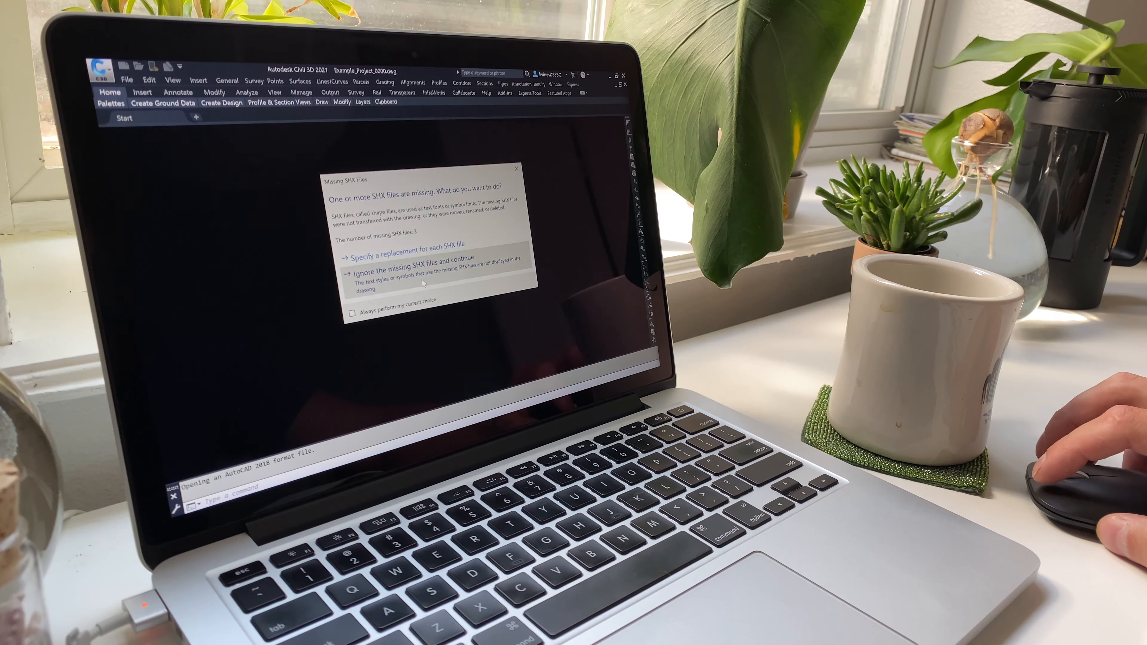
Step: Ignore the missing SHX files and continue opening the drawing
click(424, 281)
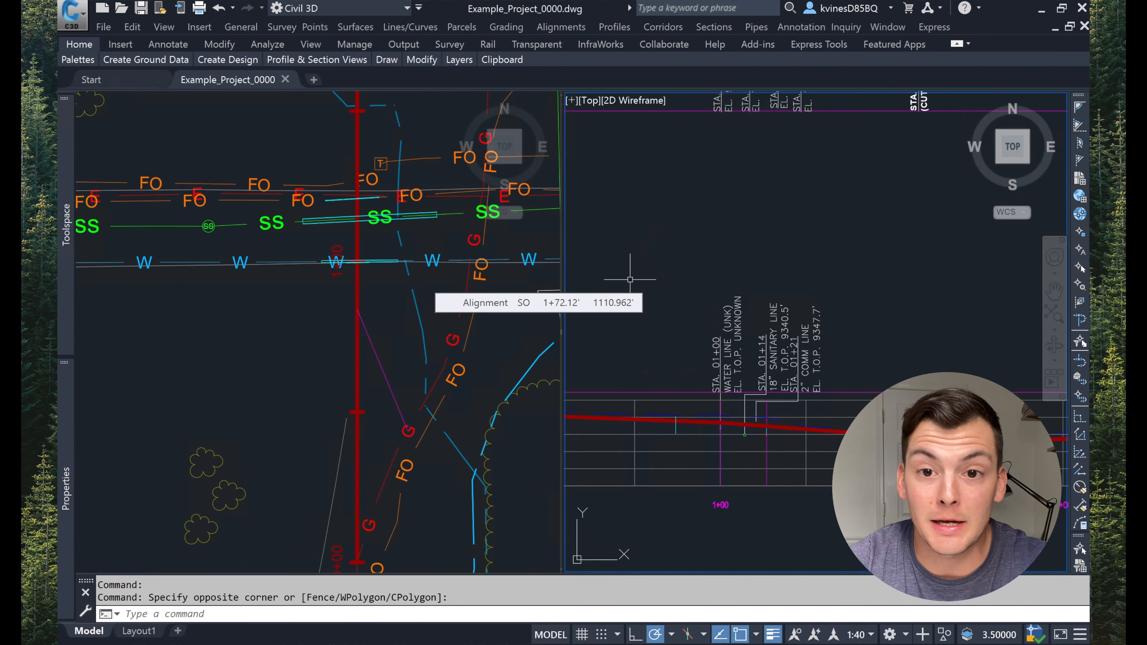
click(402, 348)
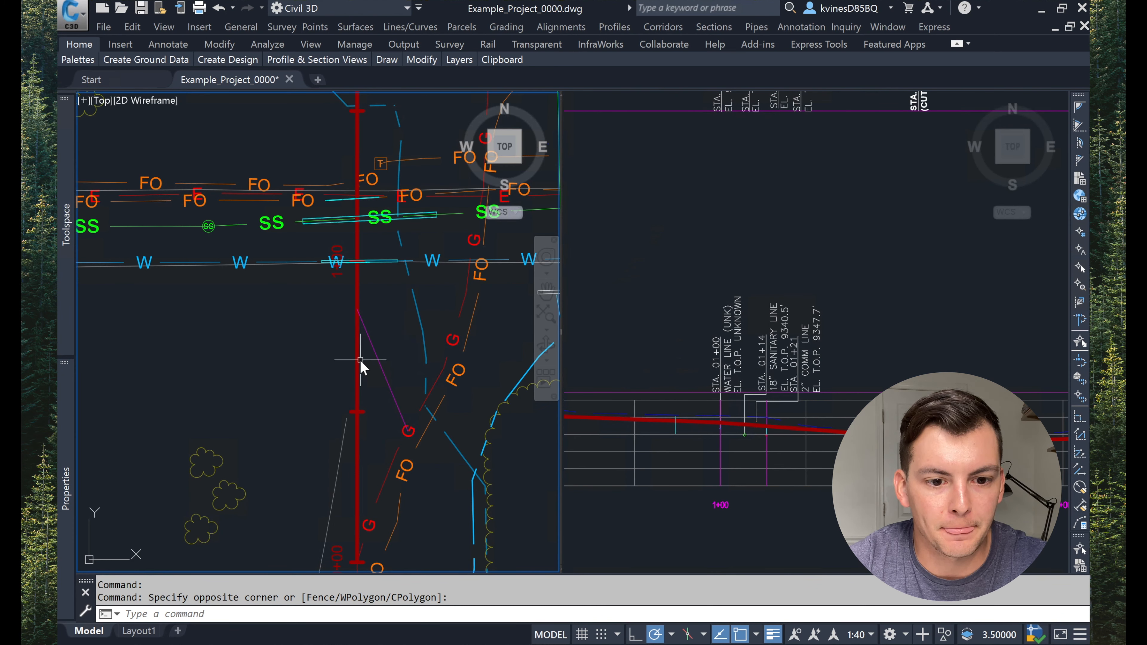
click(668, 467)
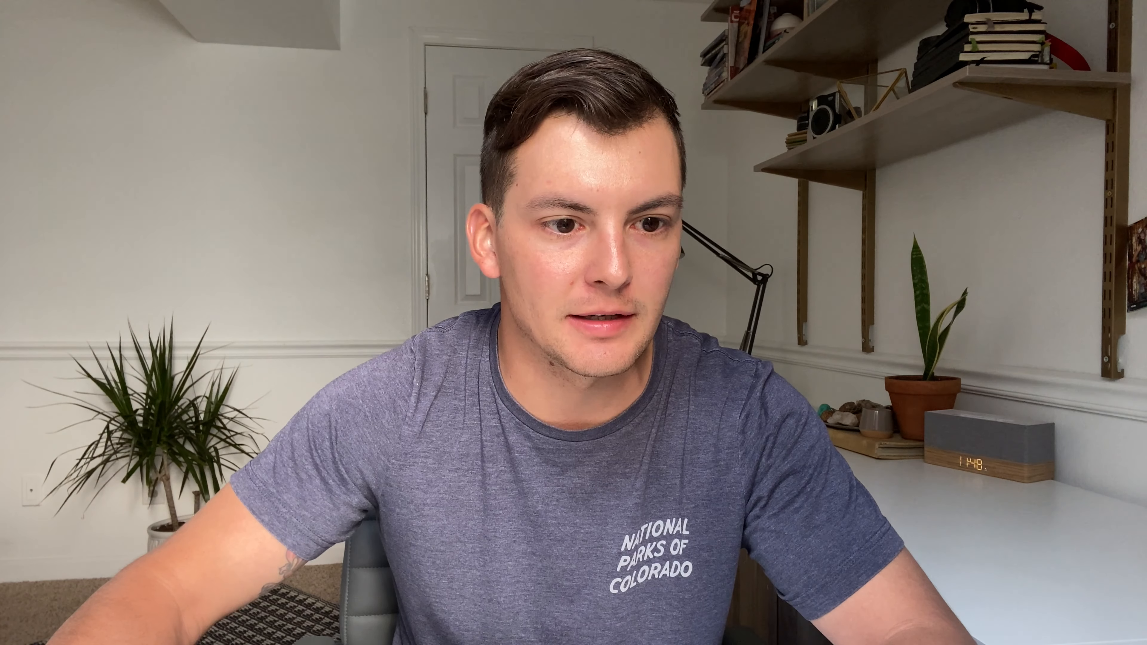
Step: Select the EG-Surface (1) surface and copy it to the clipboard with base point 0,0,0
click(199, 193)
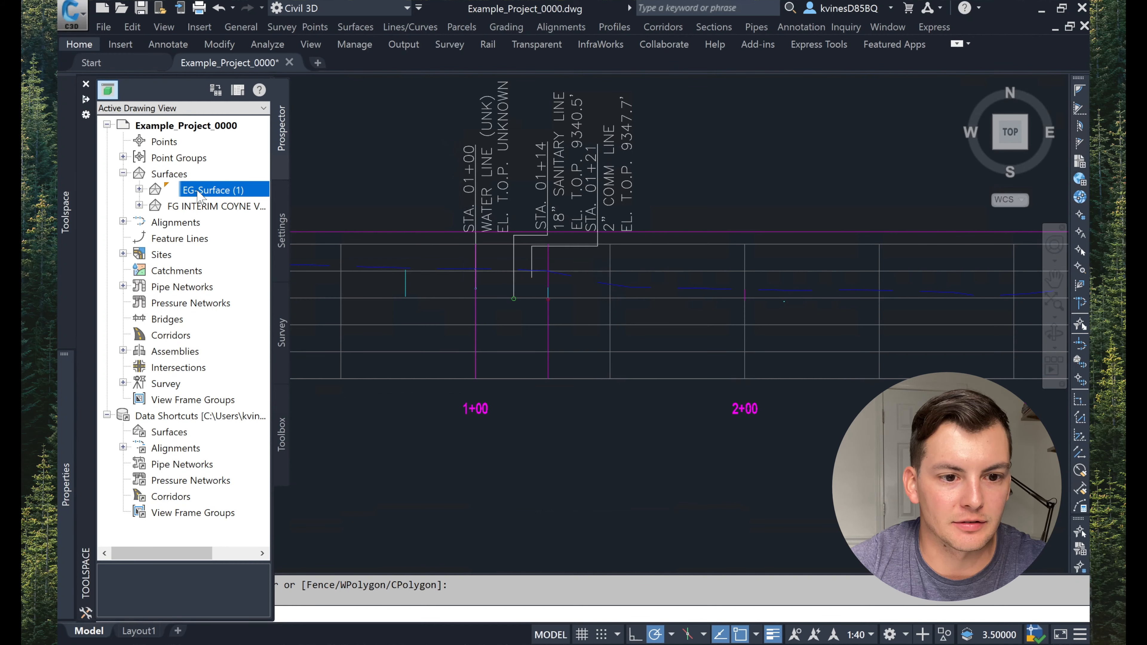
right_click(199, 192)
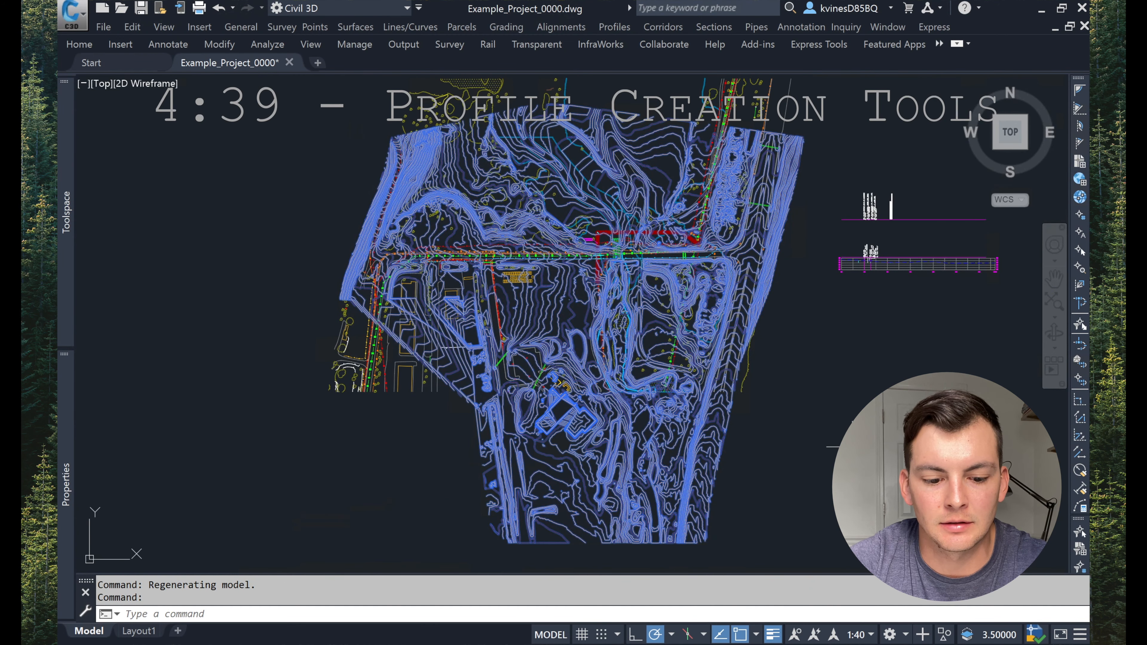
right_click(850, 446)
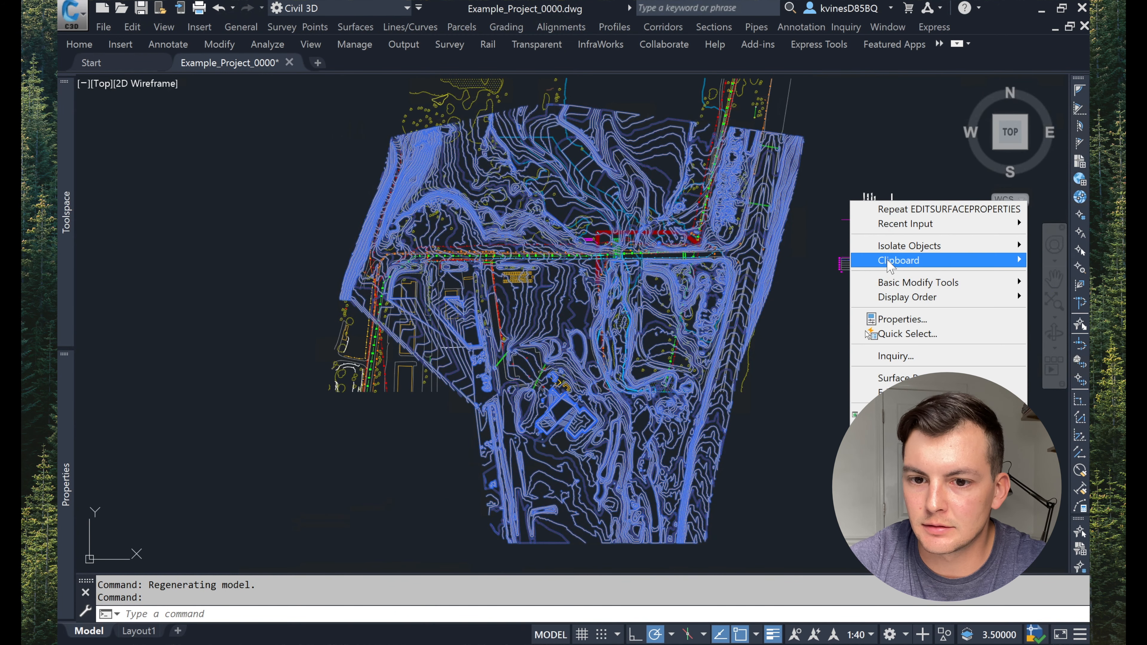
mouse_move(887, 265)
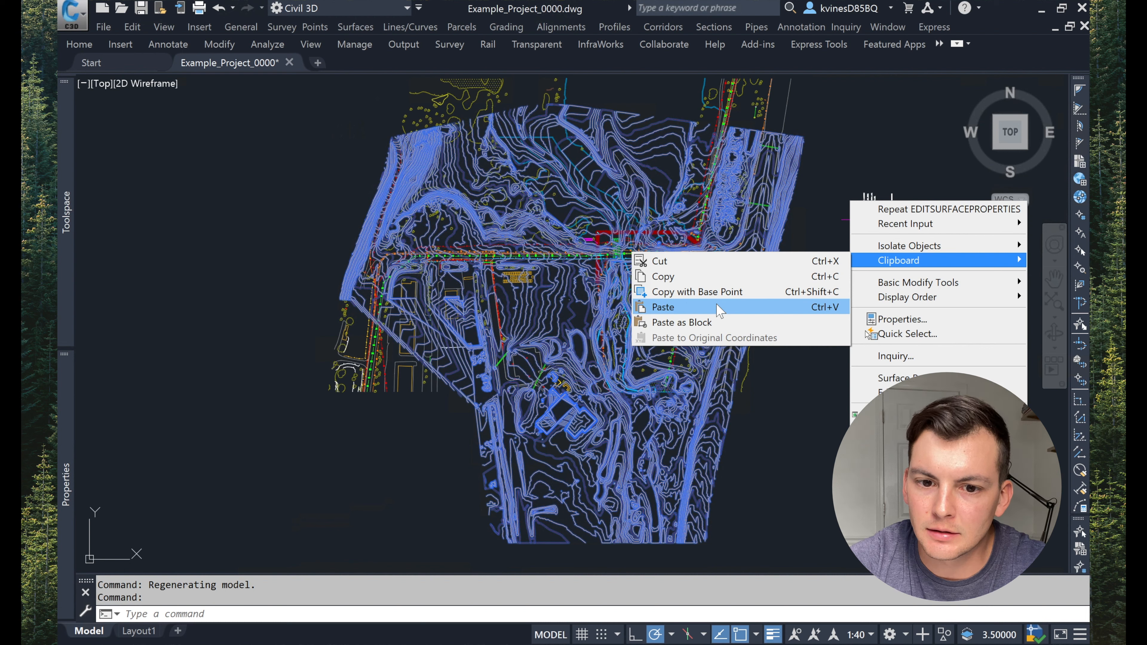
click(718, 294)
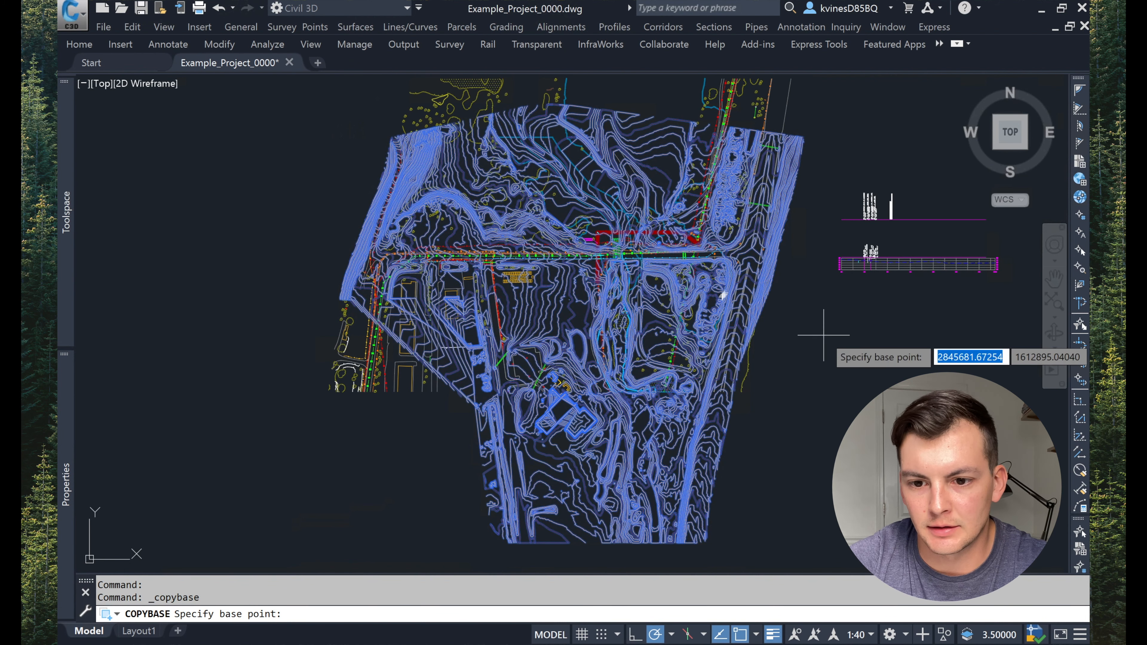
text(0,0,0)
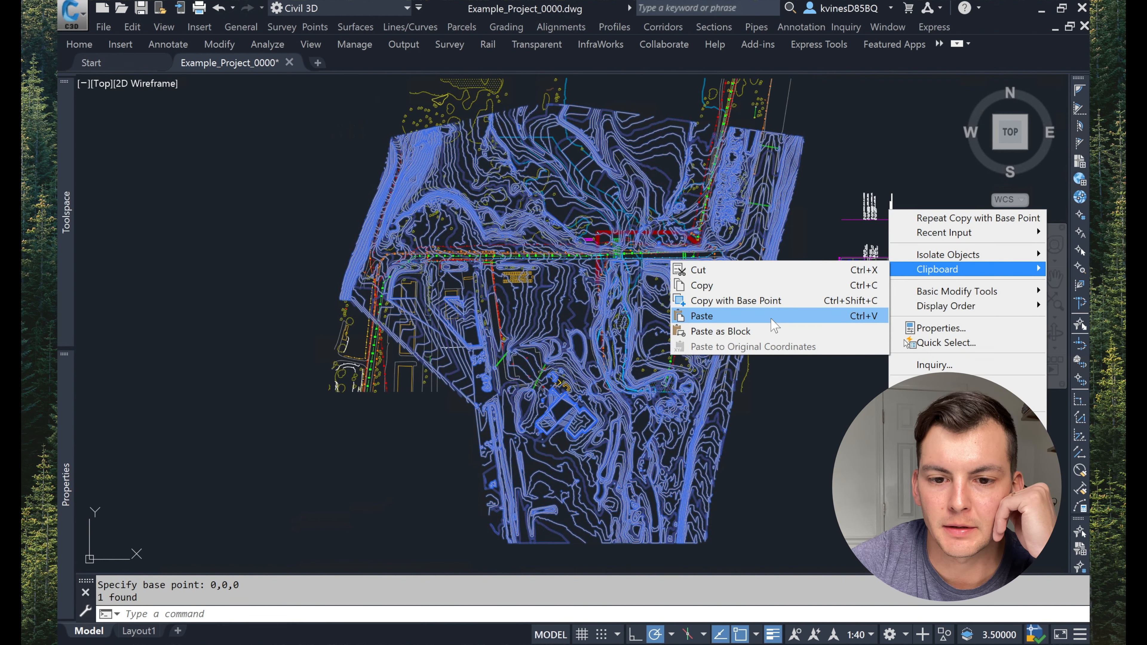
Step: Paste the copied surface into the drawing at insertion point 0,0,0
click(773, 318)
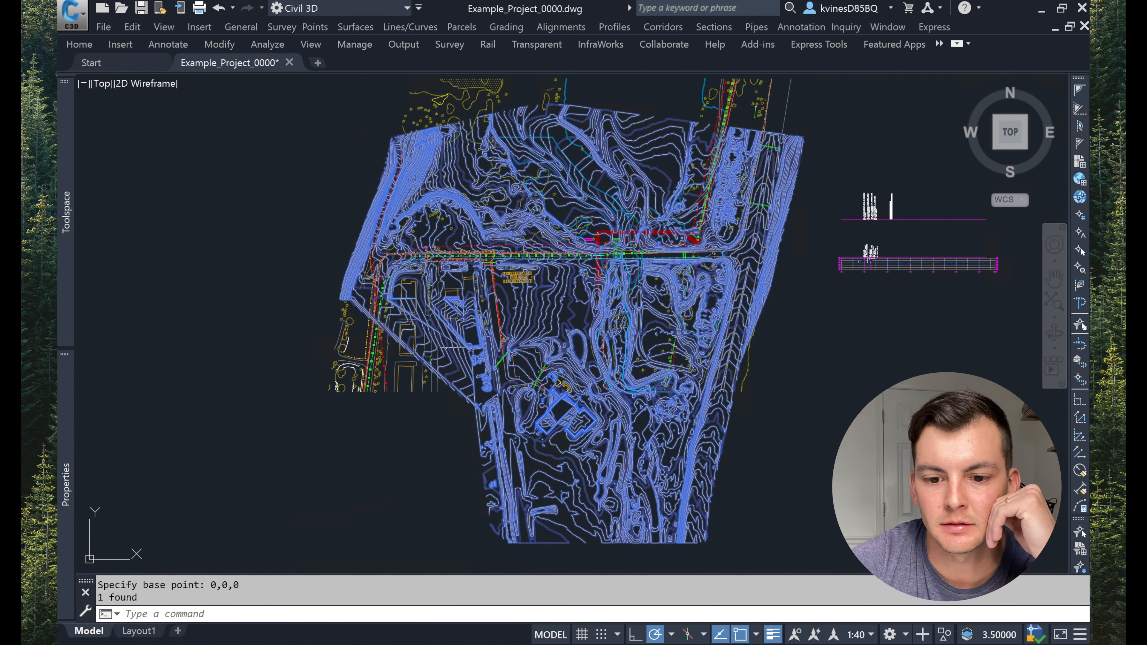
text(0)
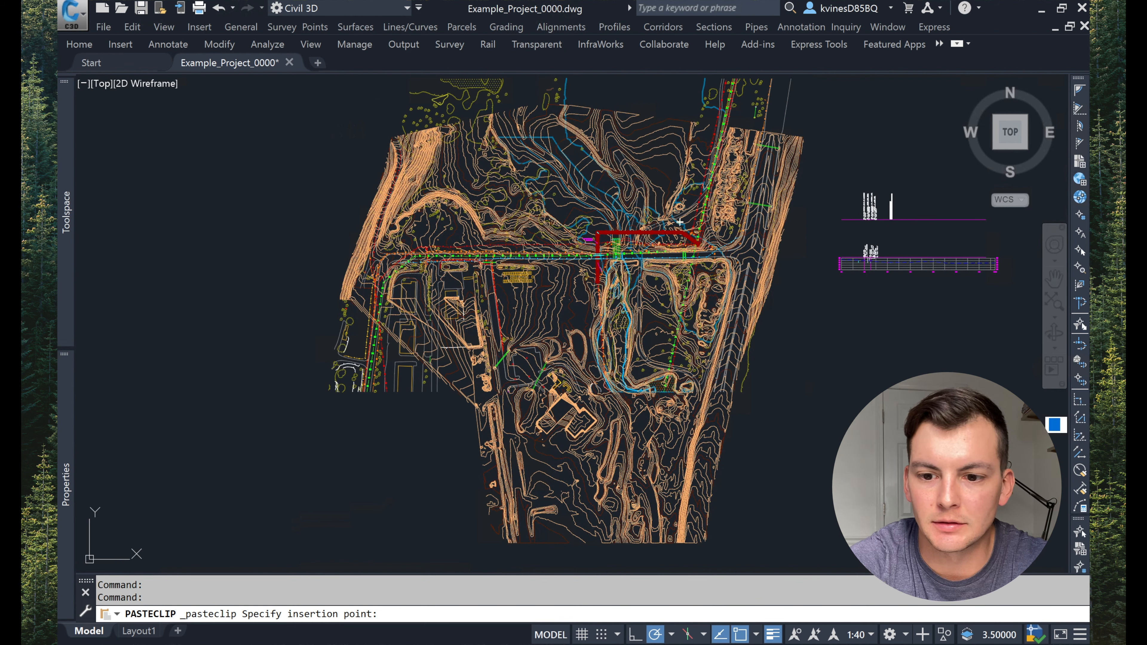
text(,0,0)
key(Return)
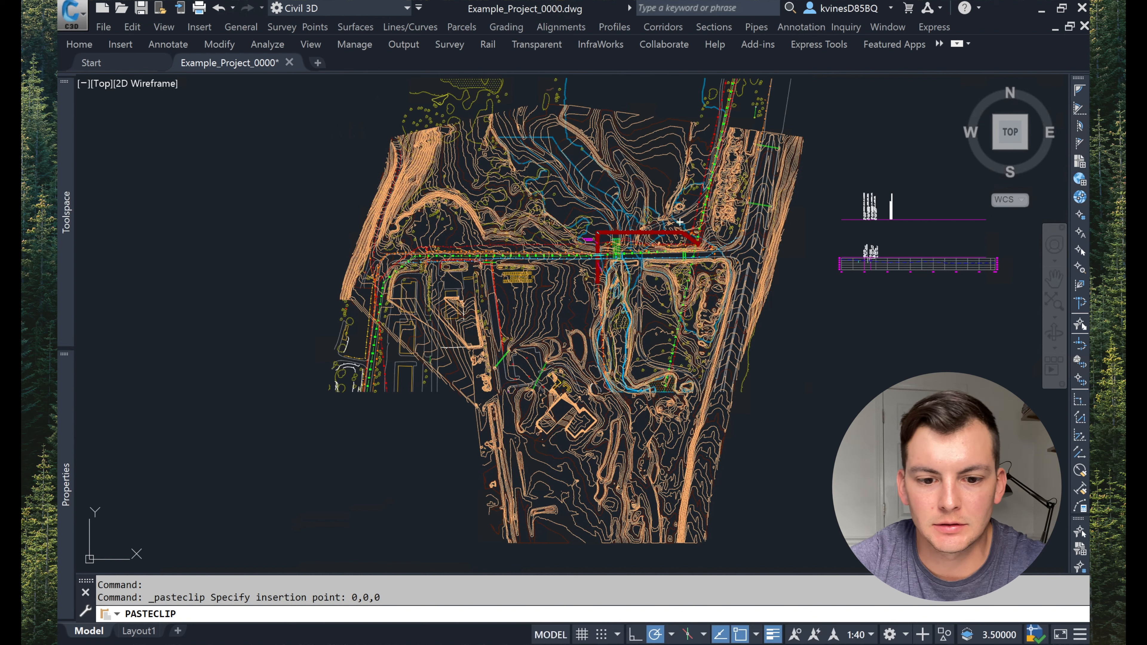
Step: Set the original EG-Surface (1) surface style to Existing_No Display in its surface properties
mouse_move(66, 251)
click(176, 206)
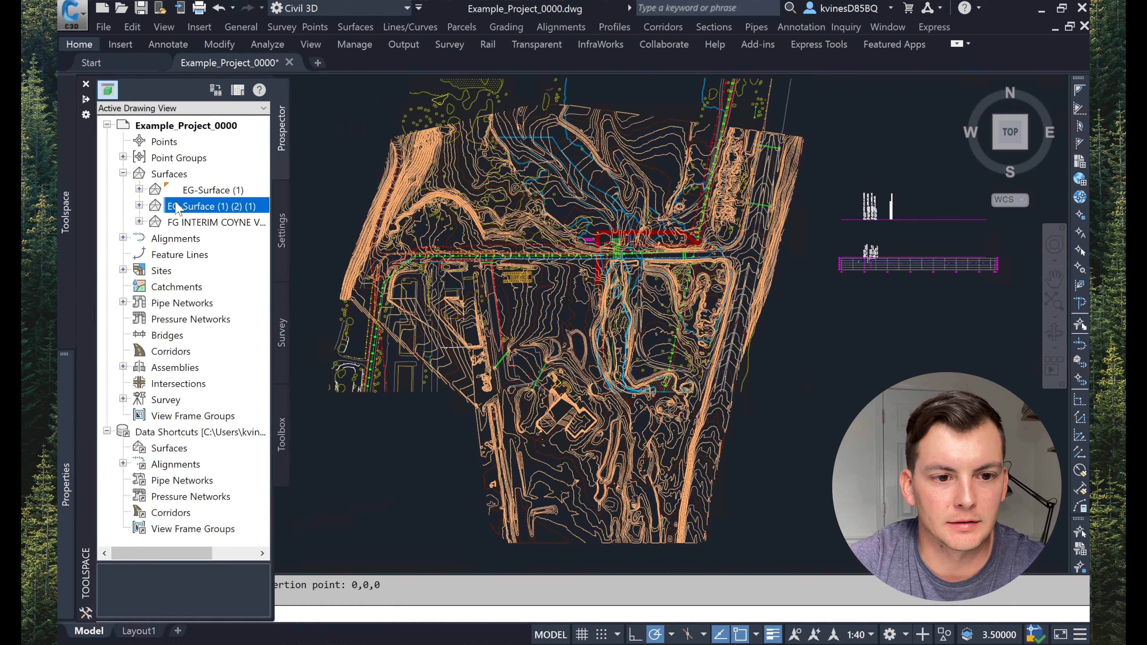
click(203, 190)
right_click(189, 194)
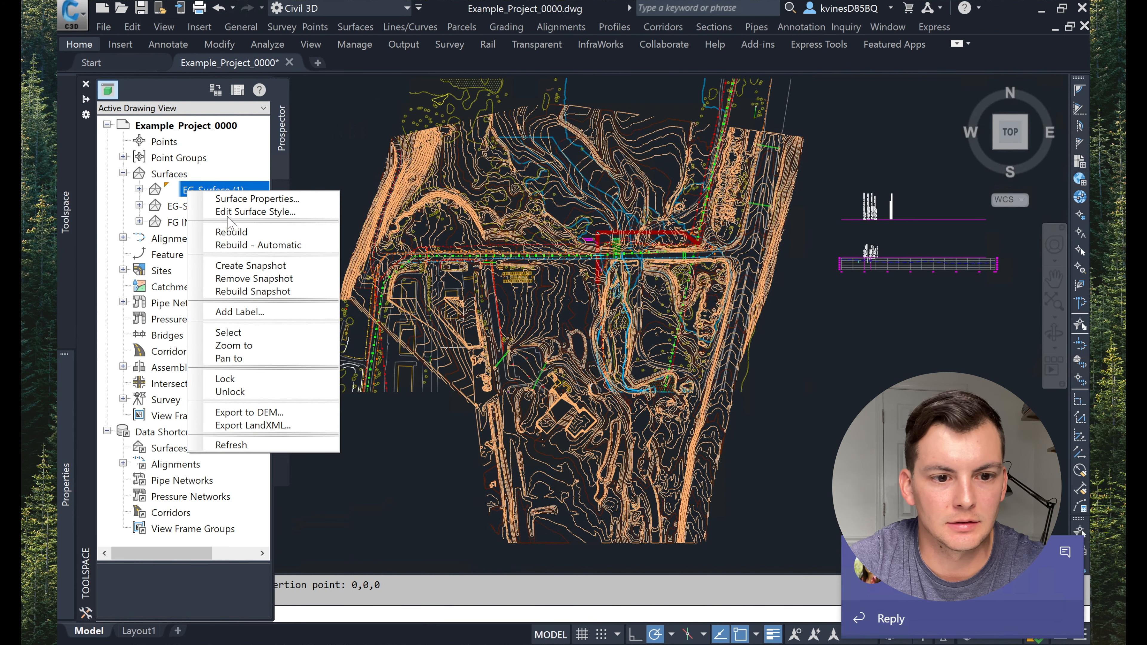
click(244, 331)
right_click(315, 241)
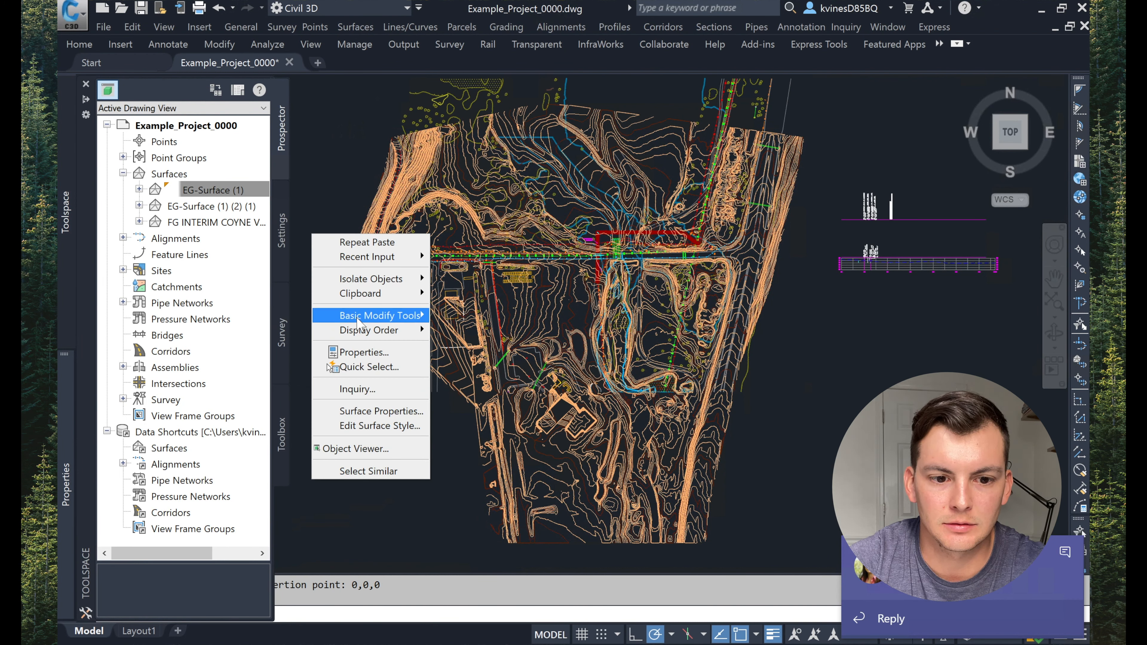
mouse_move(360, 319)
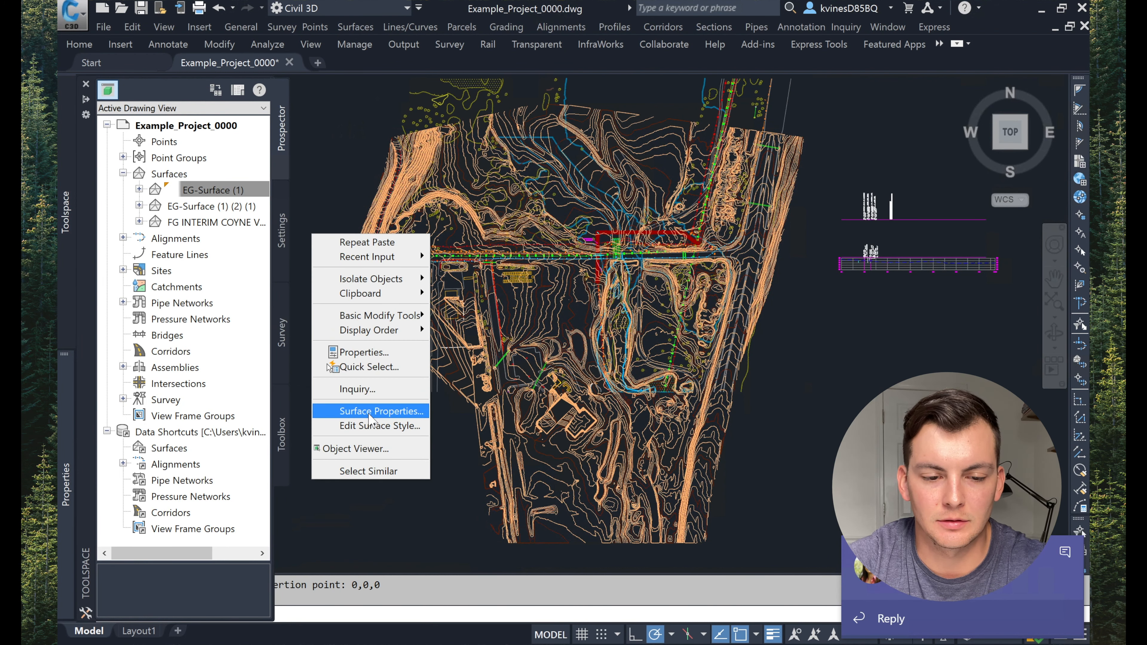
click(370, 411)
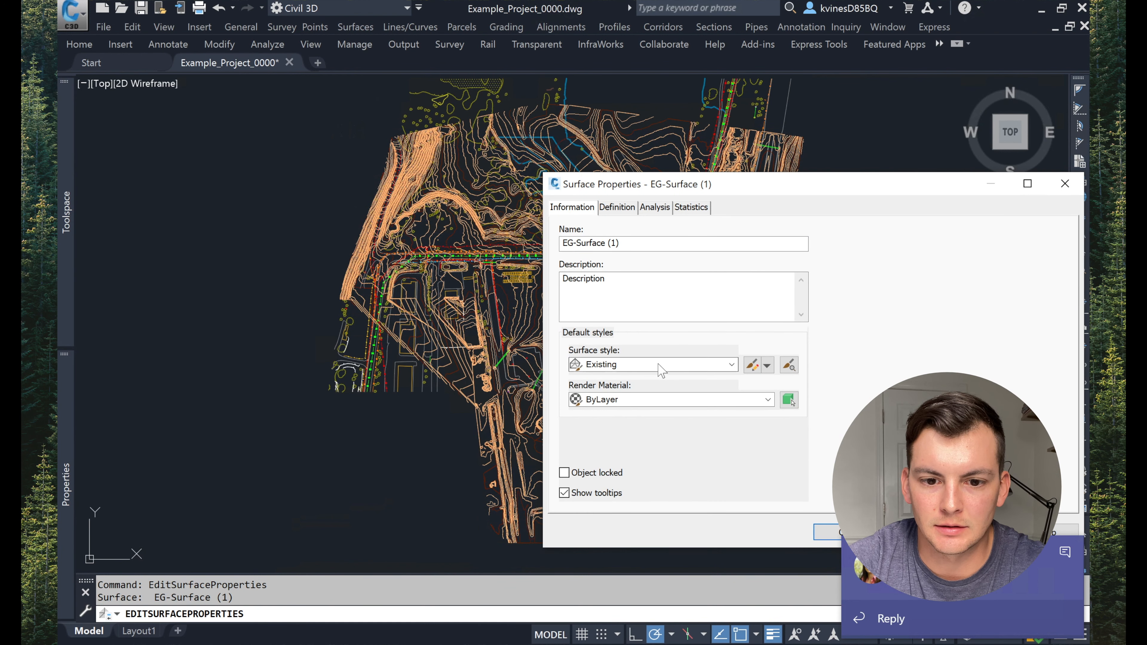
click(660, 368)
click(649, 392)
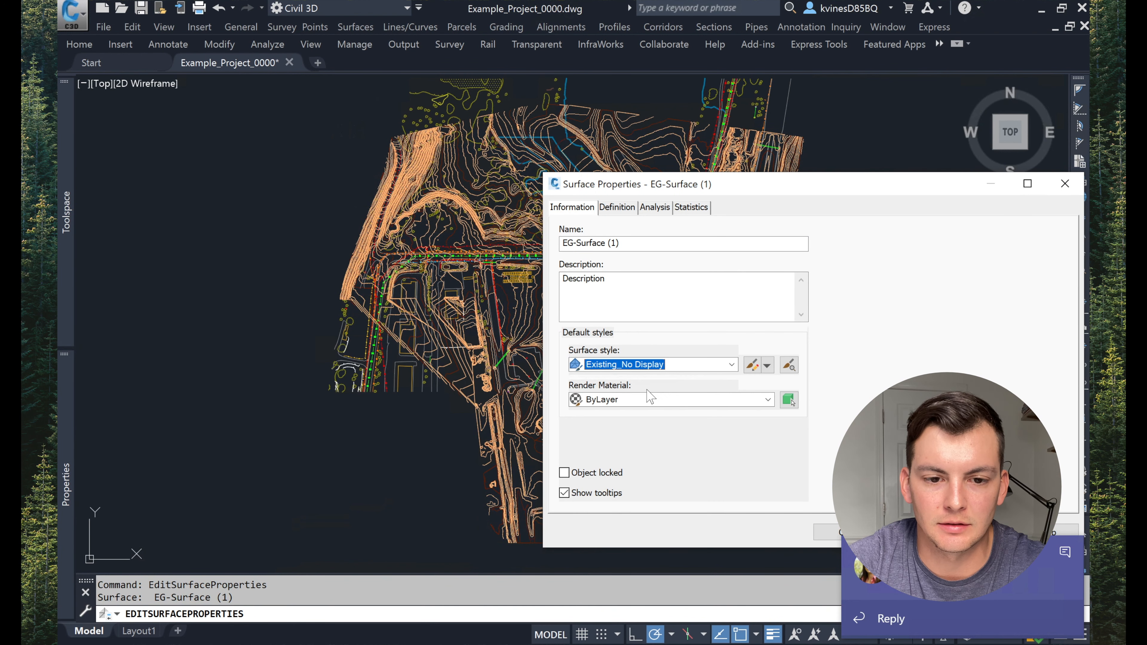
key(Return)
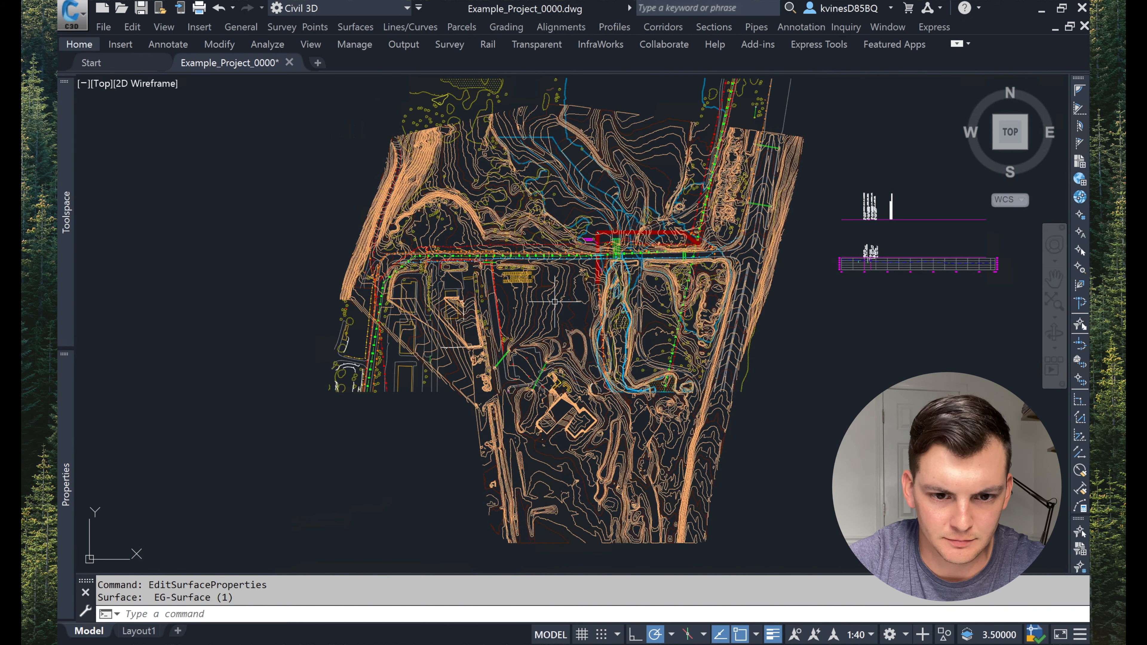
Step: Lower the pasted EG-4 surface by adding -4 to all its elevations with Raise/Lower Surface
mouse_move(63, 282)
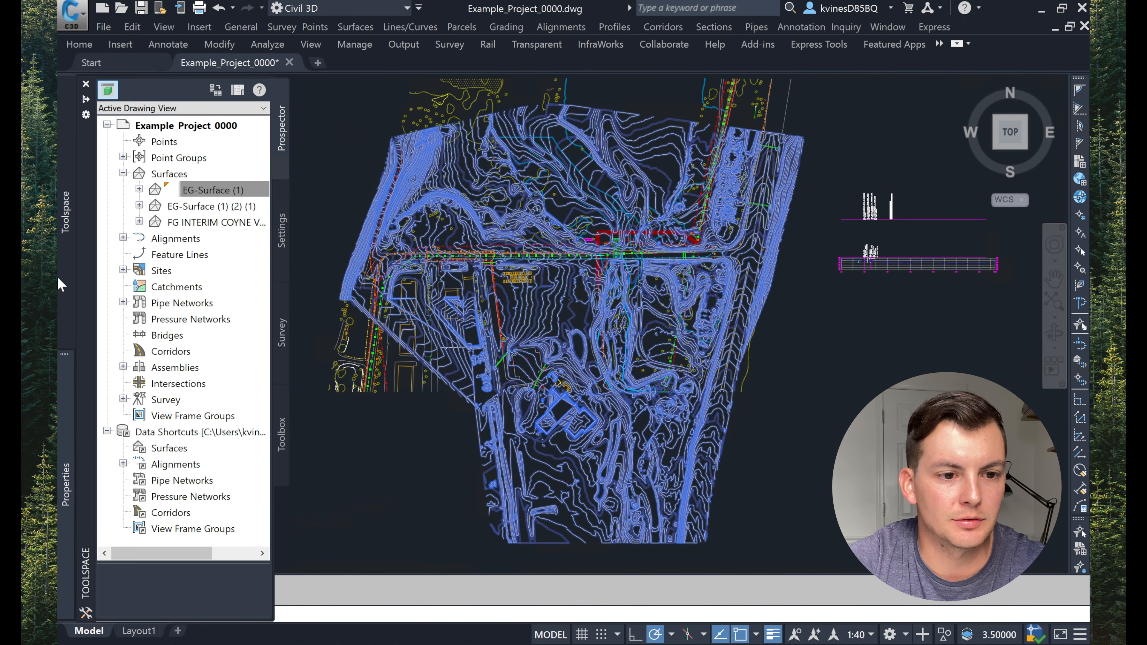
click(210, 302)
right_click(212, 304)
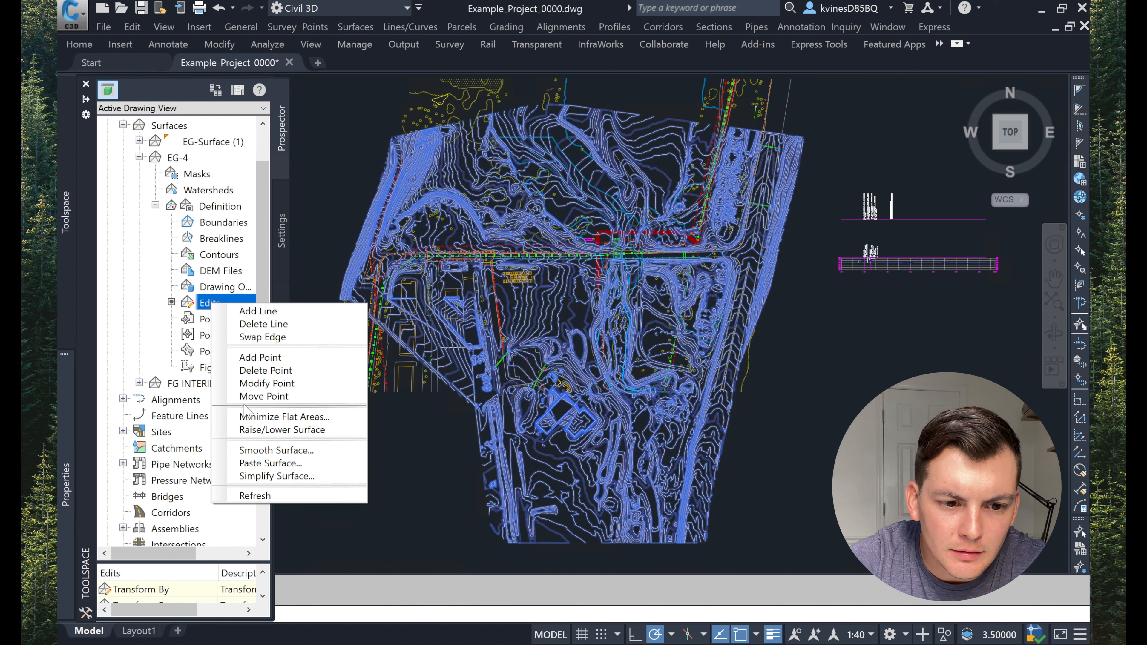
click(256, 429)
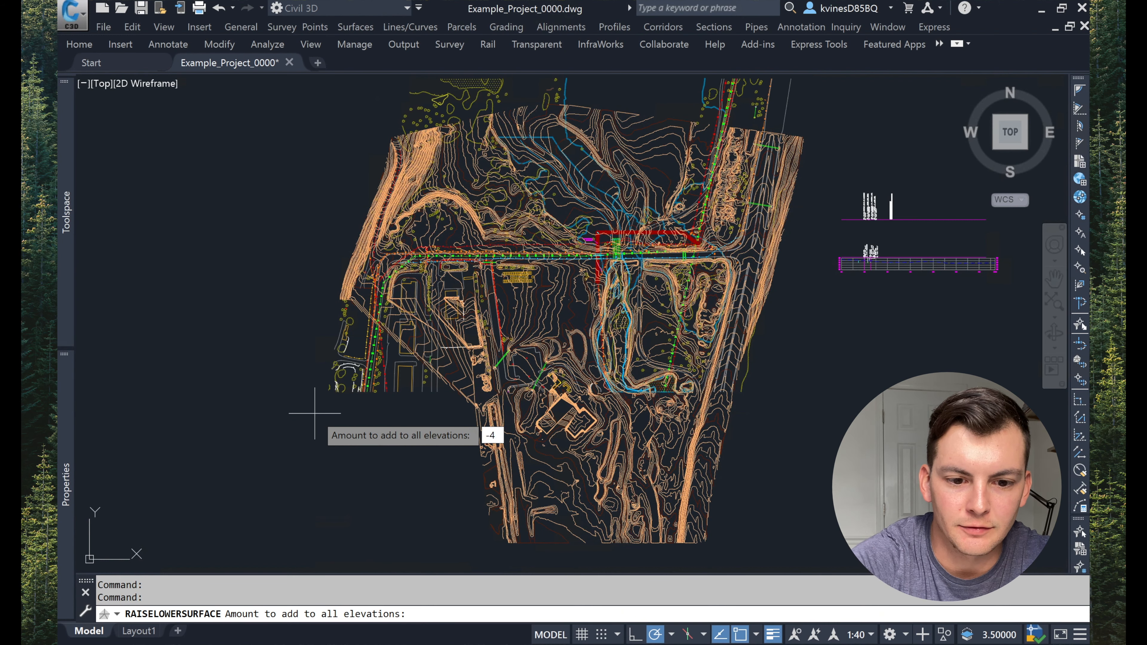
text(-4)
key(Return)
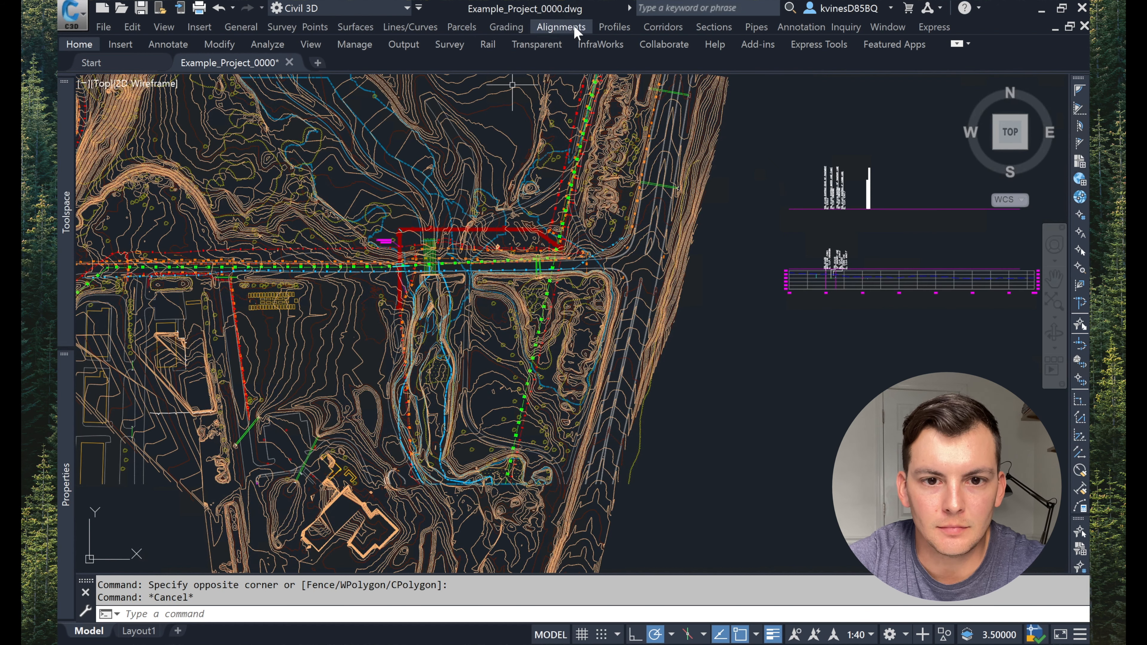
Step: Create a profile from the EG-4 surface along Alignment and add it to the profile list
click(608, 29)
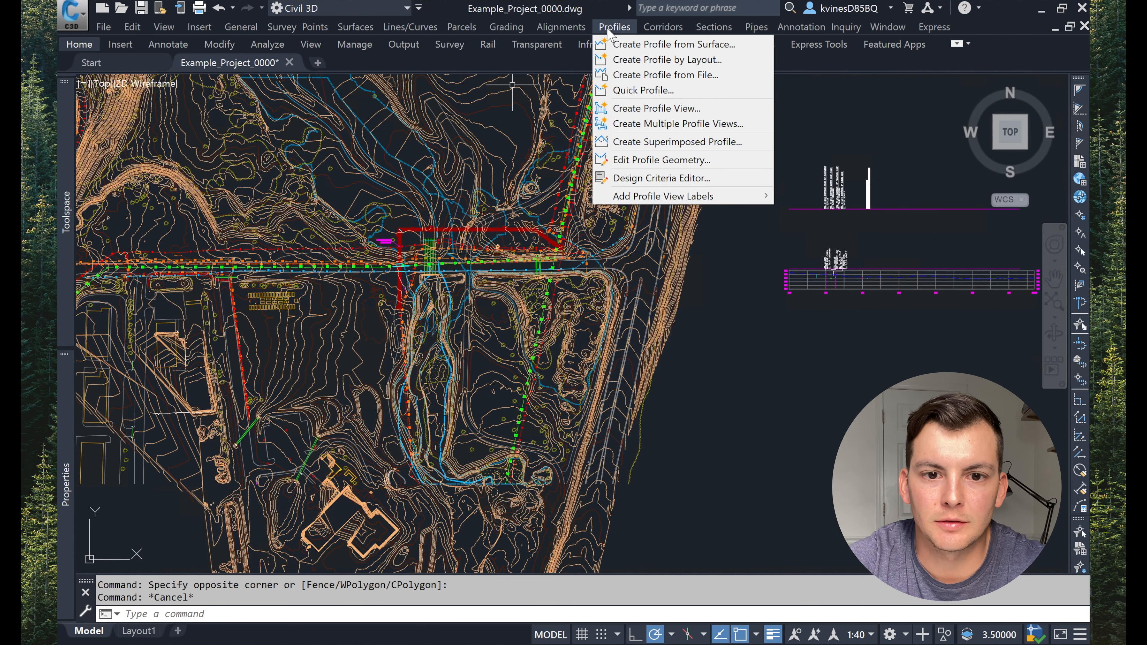
click(616, 44)
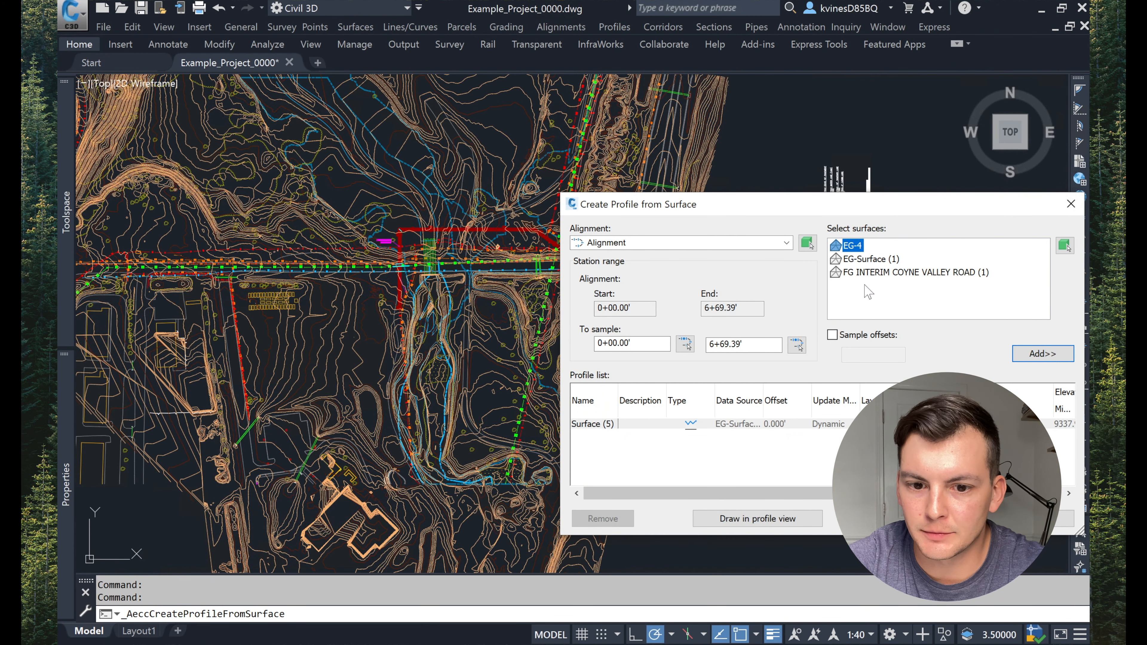
click(740, 244)
click(859, 249)
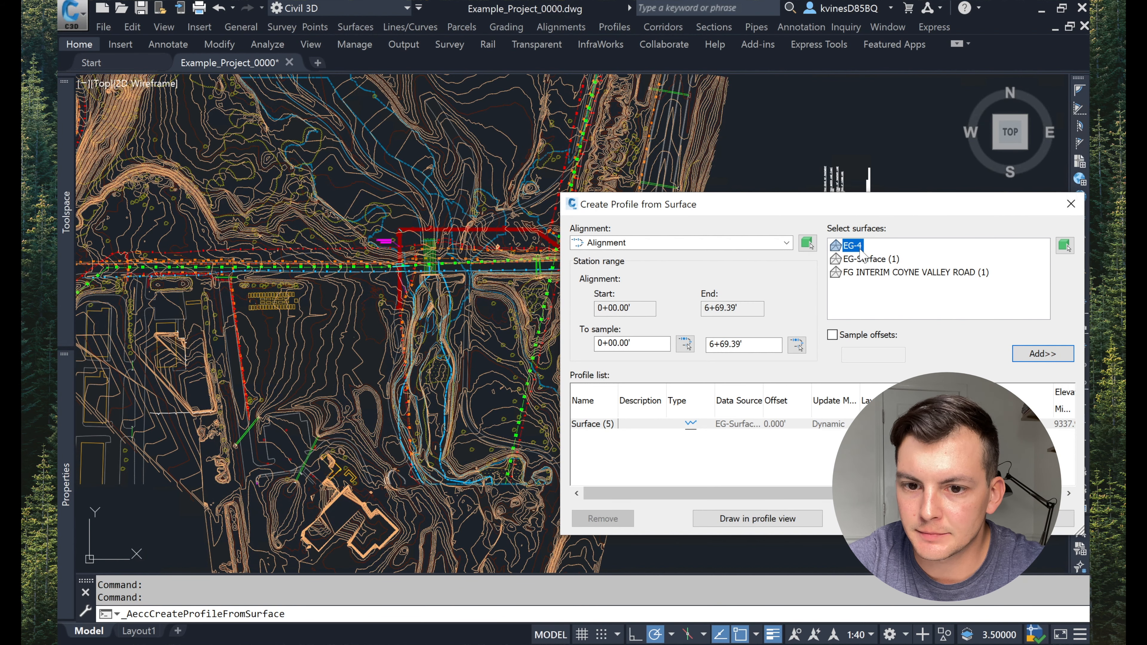
click(1040, 356)
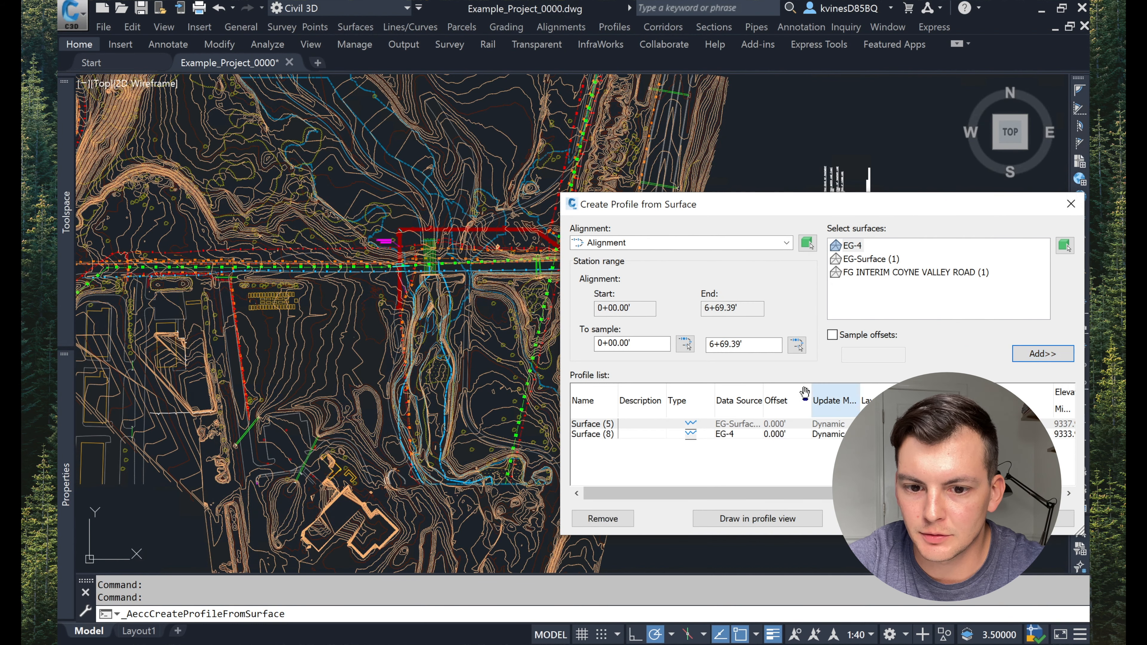
key(Return)
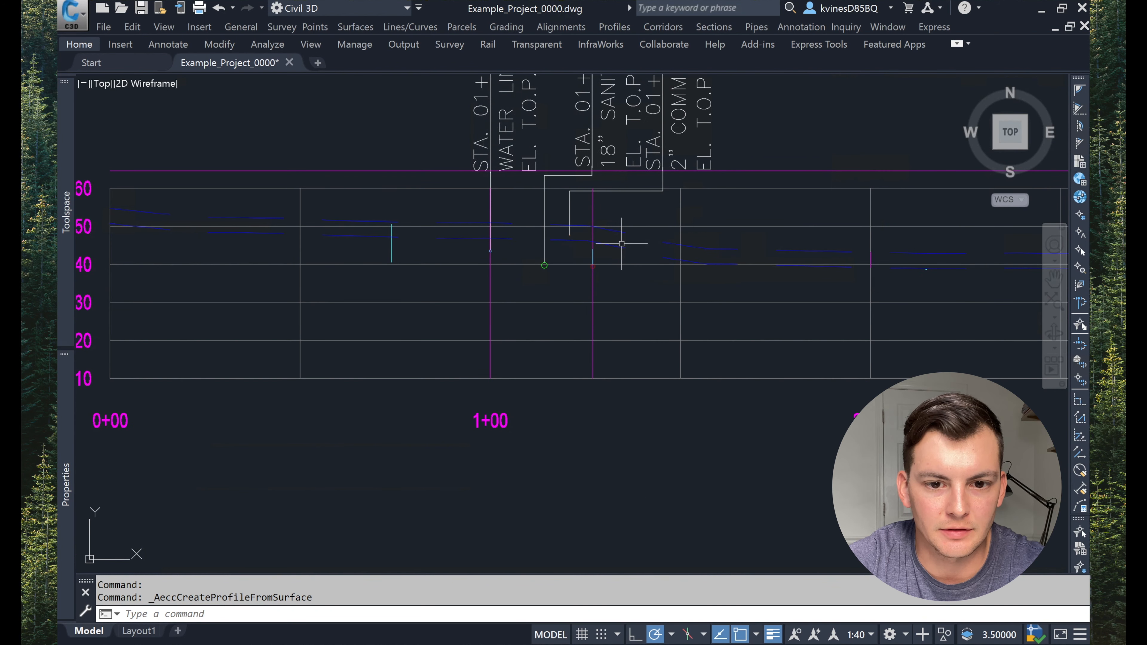
Step: Set the new EG-4 profile's style to ENE-Profile-Proposed Grade
click(618, 248)
click(617, 249)
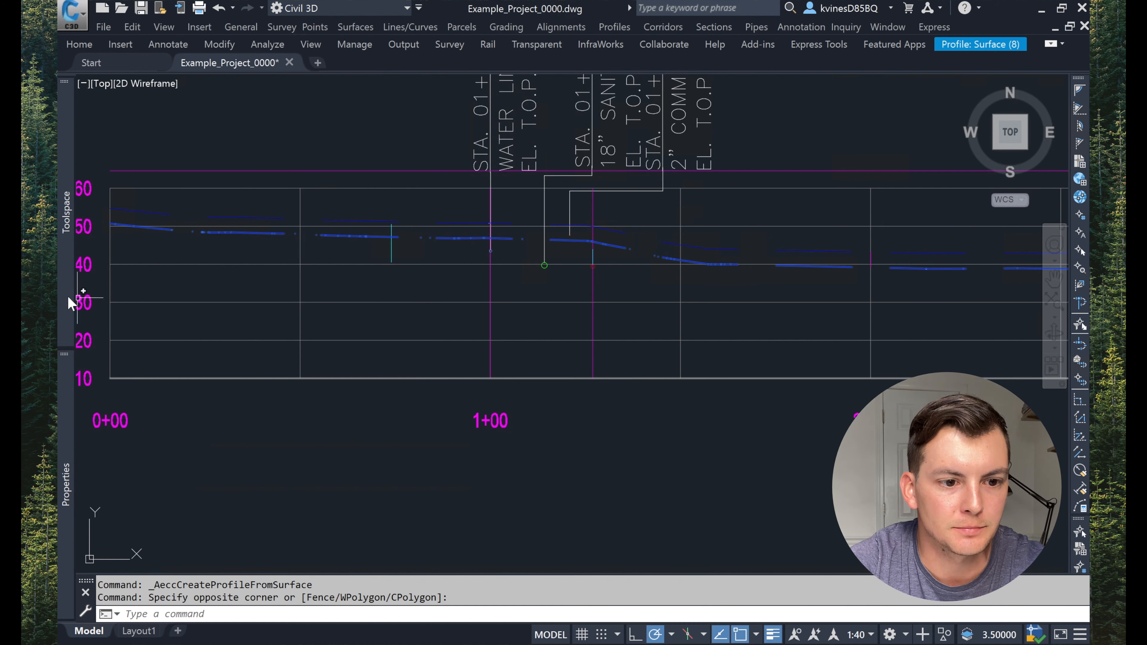
mouse_move(68, 302)
right_click(177, 159)
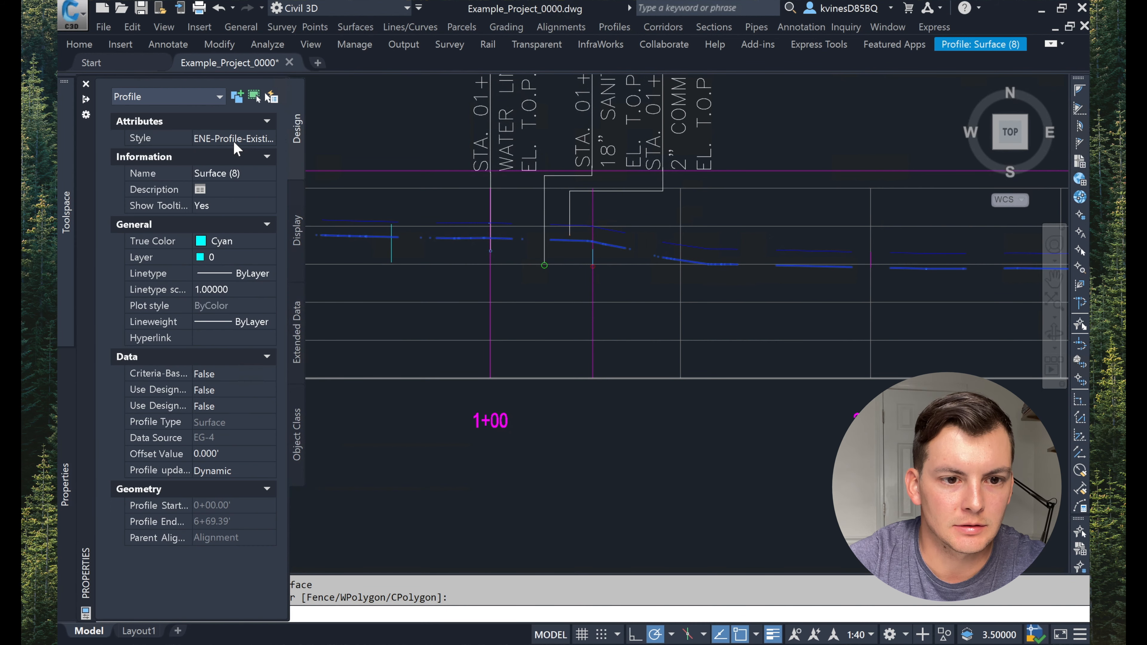
click(239, 136)
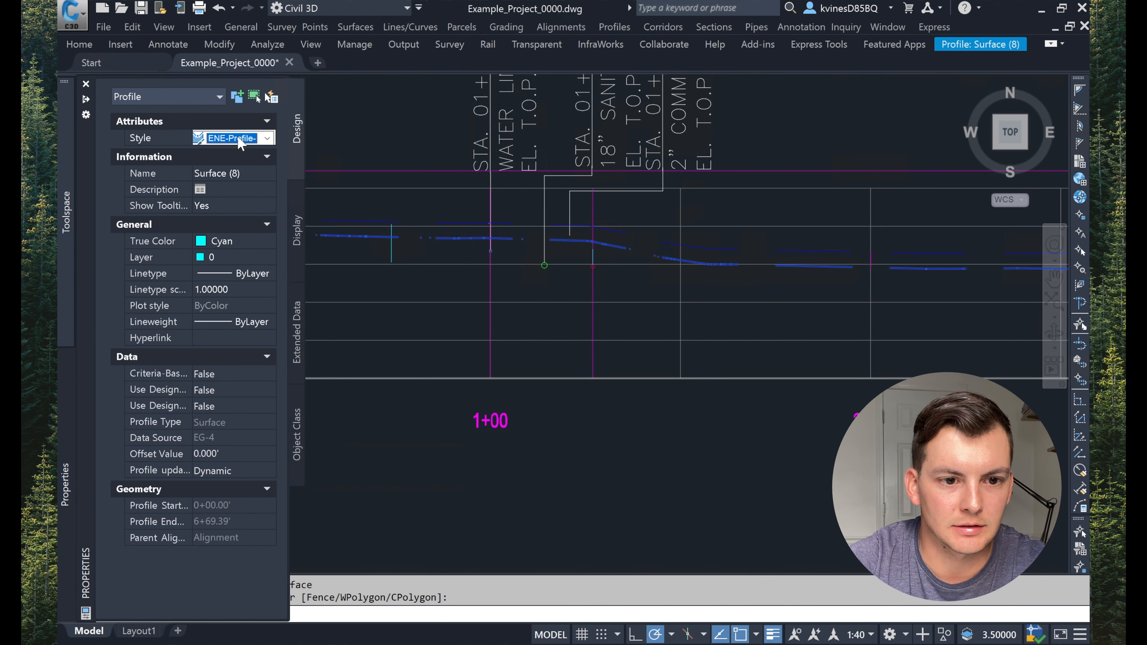
click(238, 137)
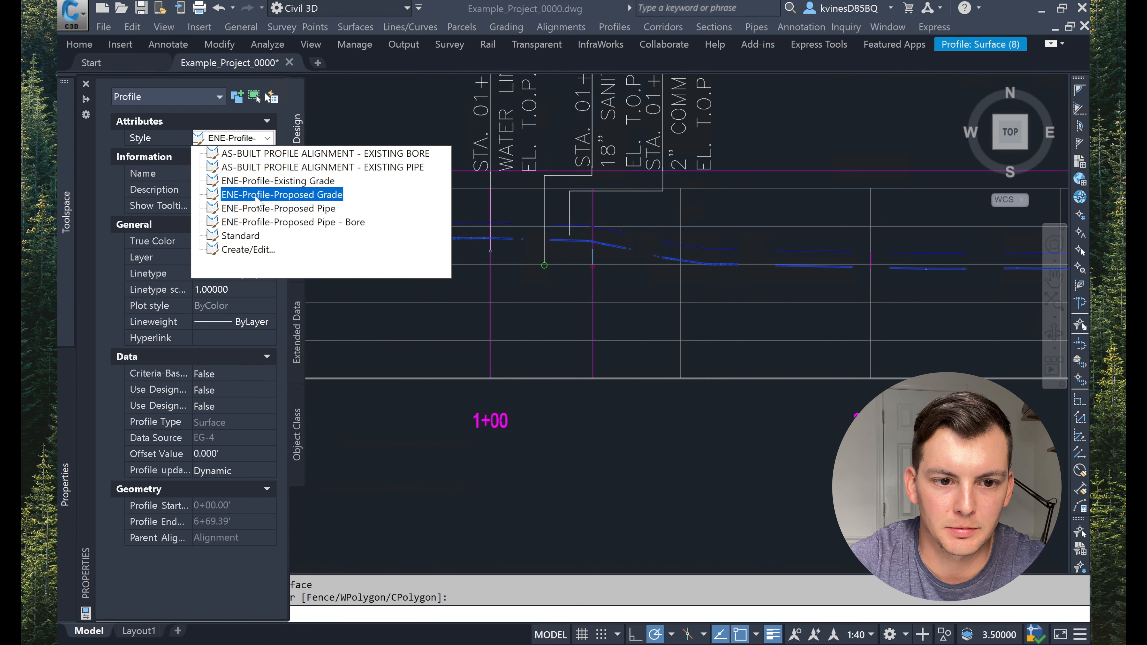
click(232, 195)
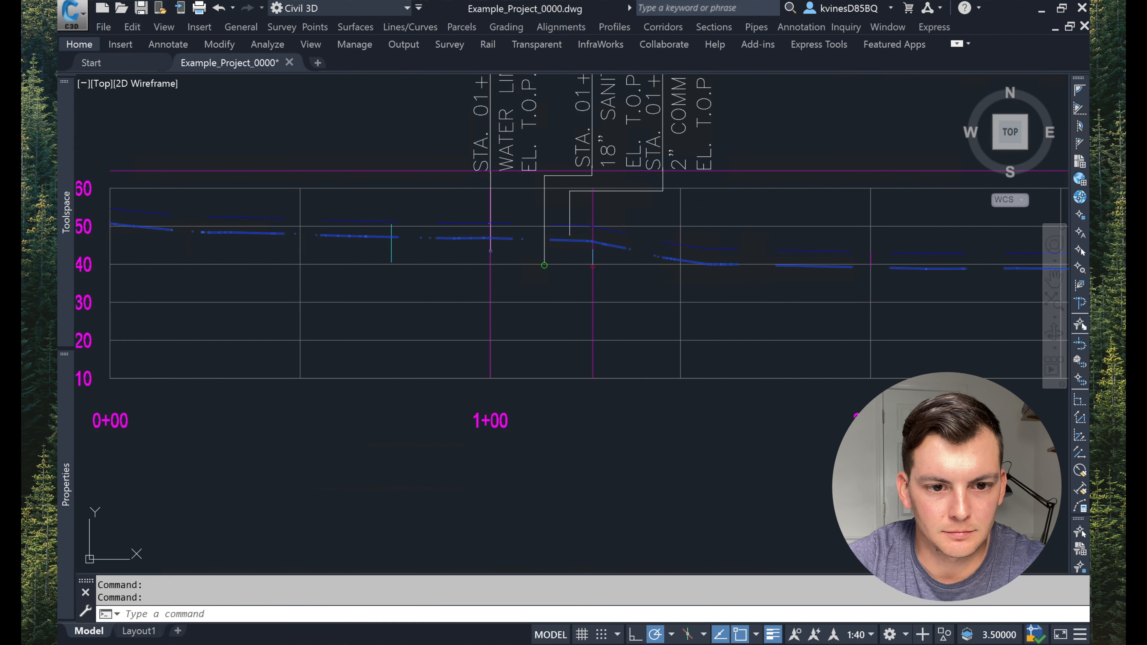
click(453, 237)
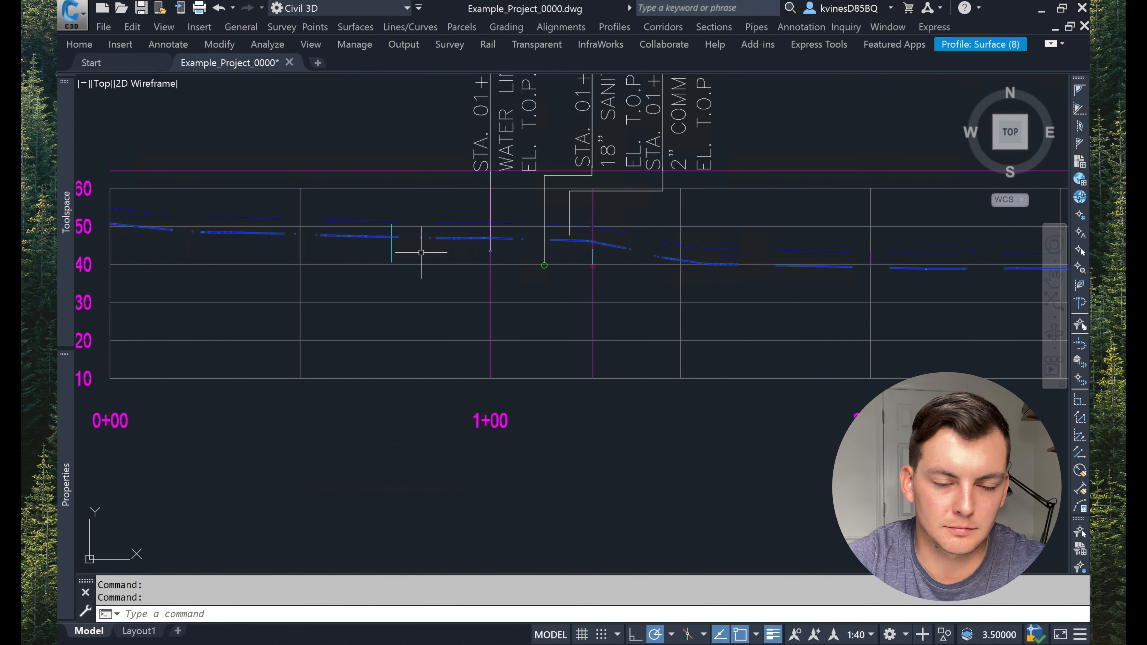
Step: Edit the EG-4 profile's style and set its Line component layer to 0_DESIGN LINEWORK
right_click(422, 253)
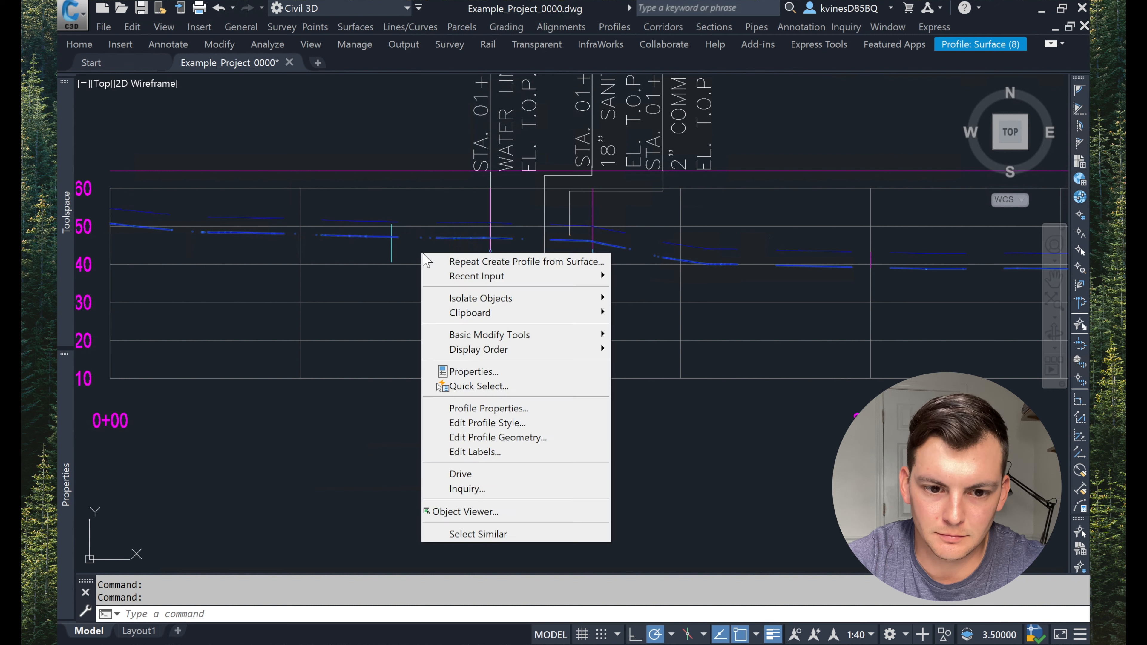
click(488, 423)
click(677, 250)
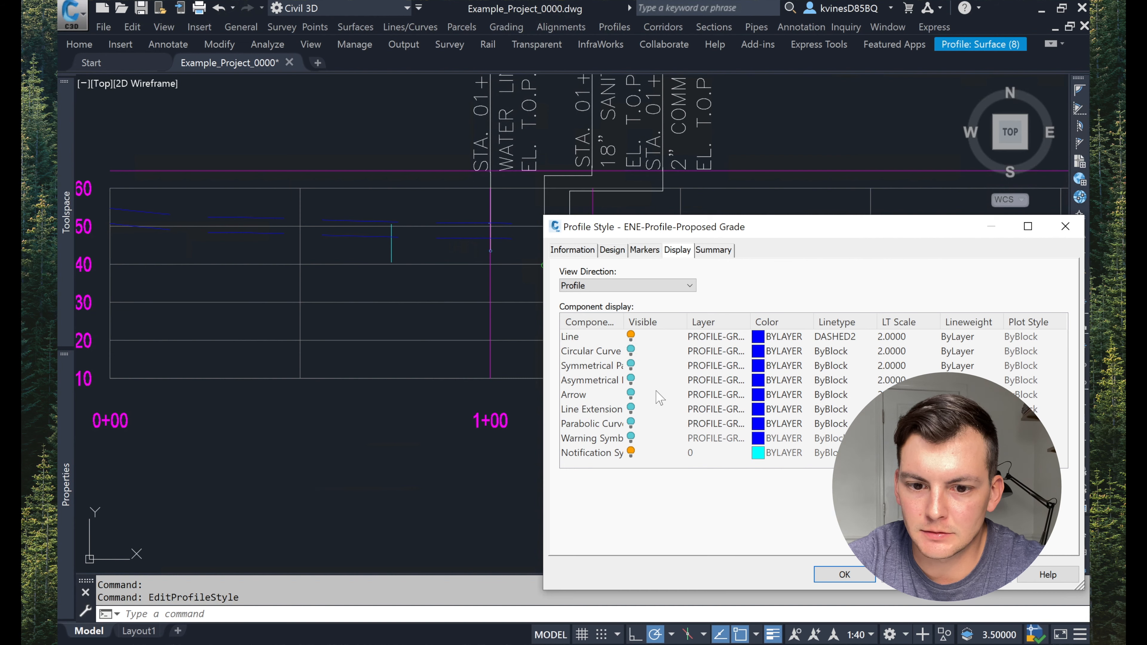
click(703, 366)
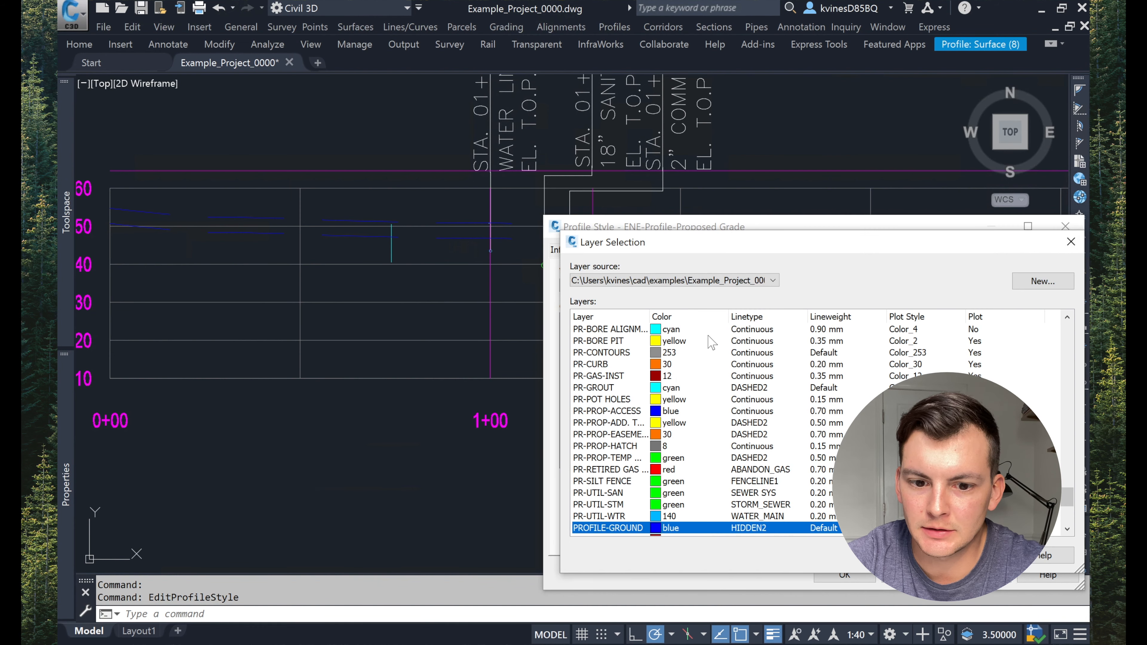
scroll(655, 411, up, 10)
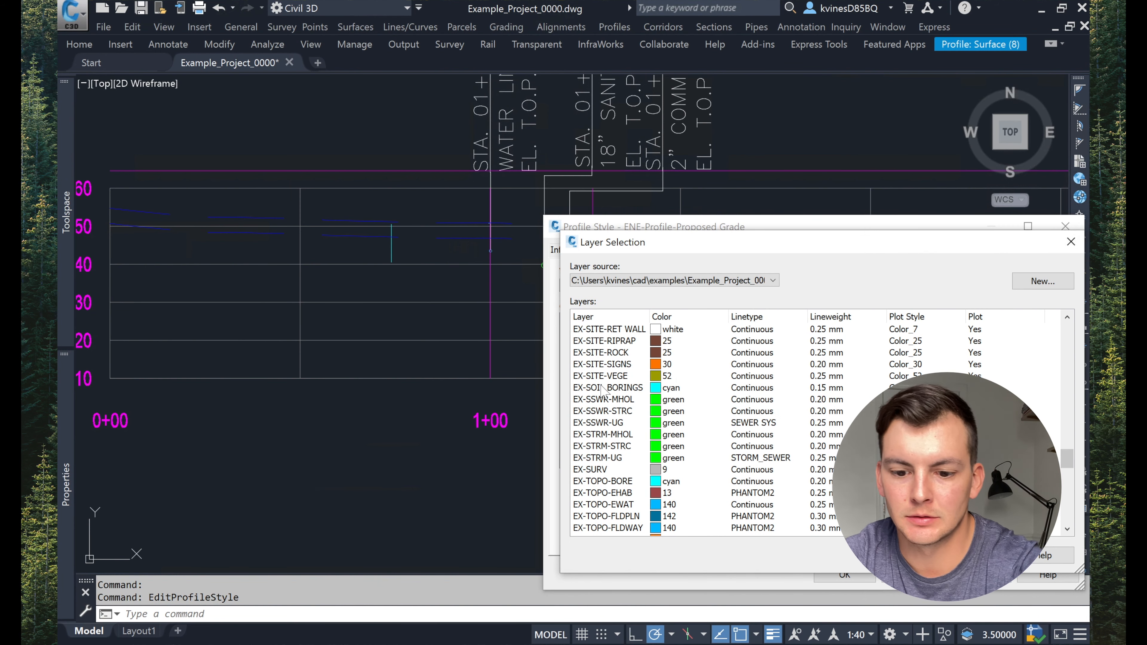
key(0)
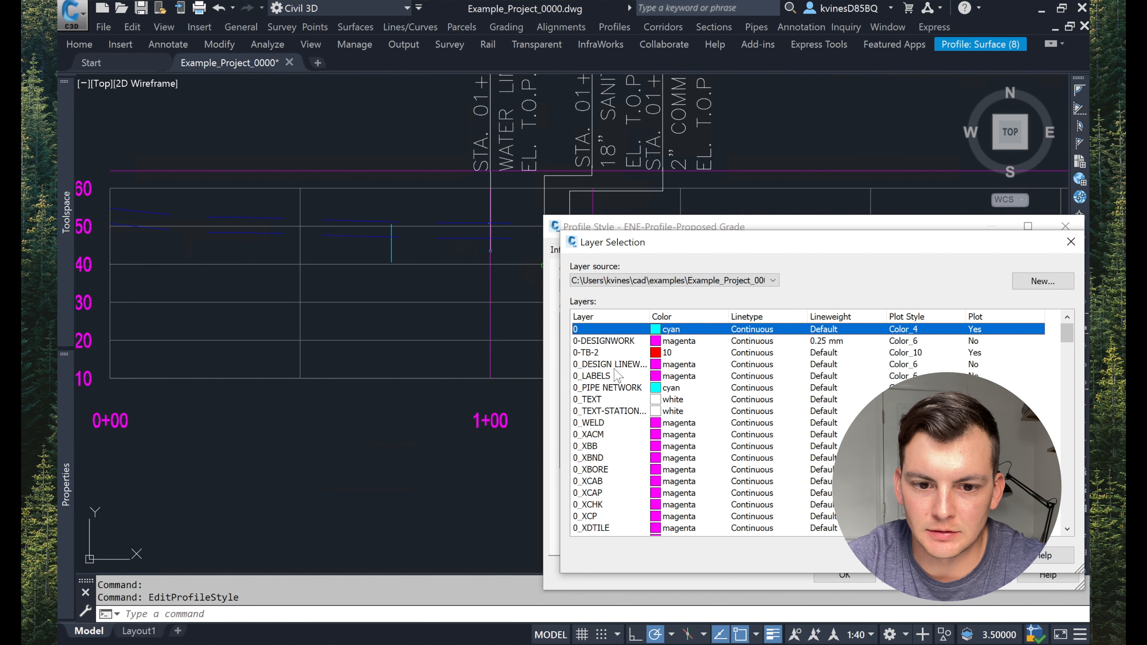
click(630, 365)
key(Return)
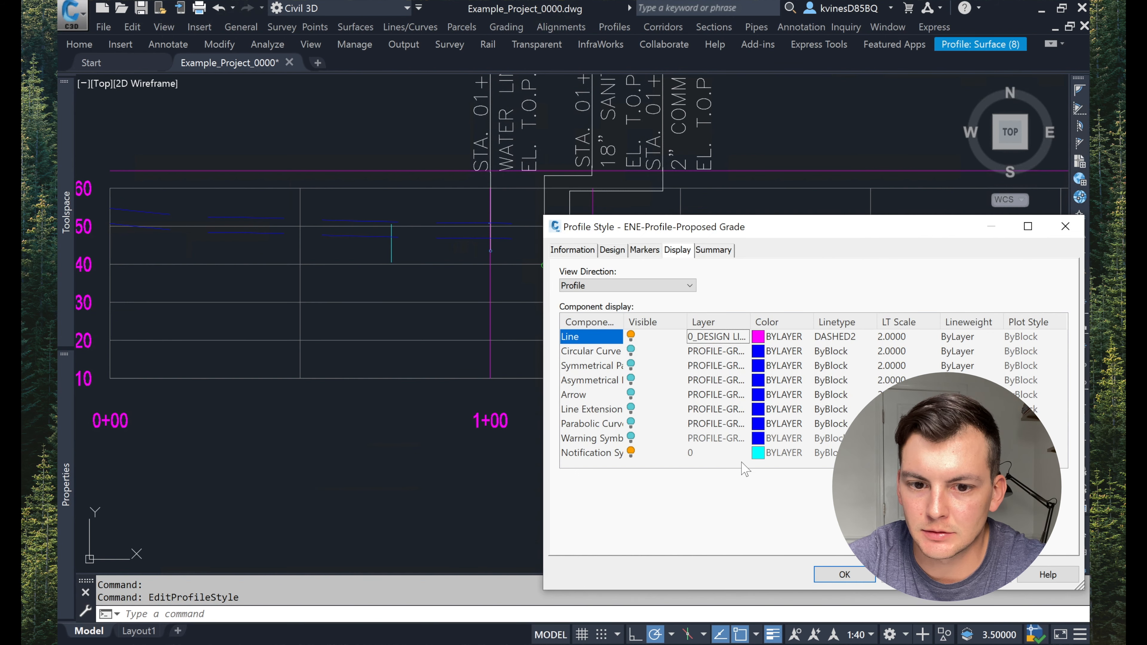
Step: Change the Line component's linetype to Continuous, apply, and close the profile style dialog
click(834, 337)
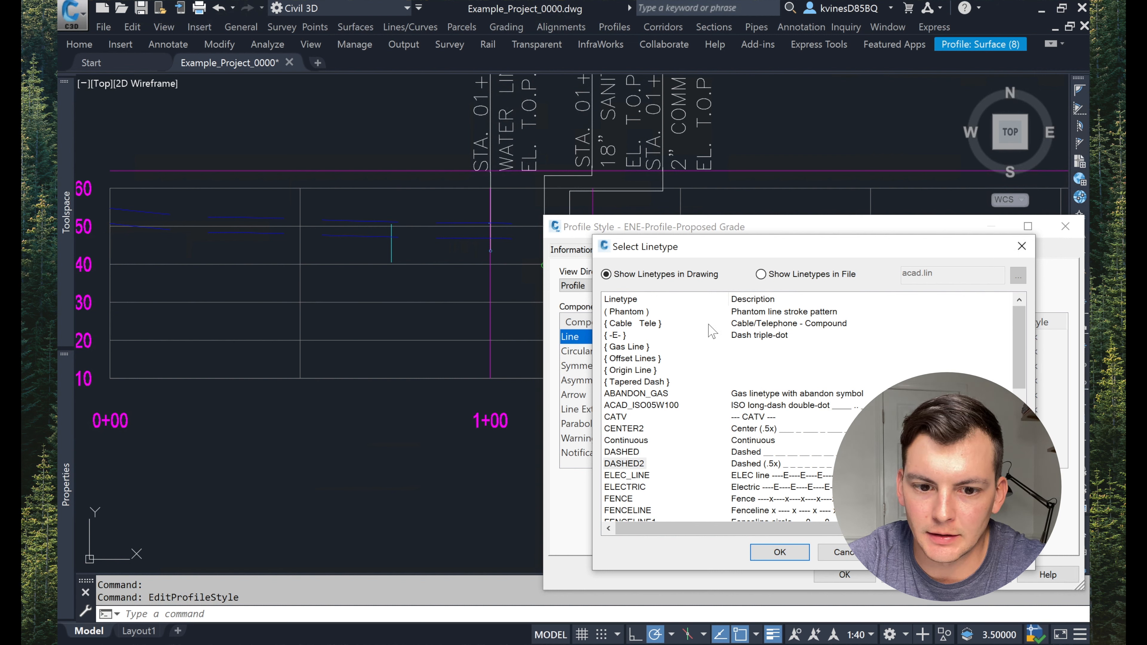
click(638, 442)
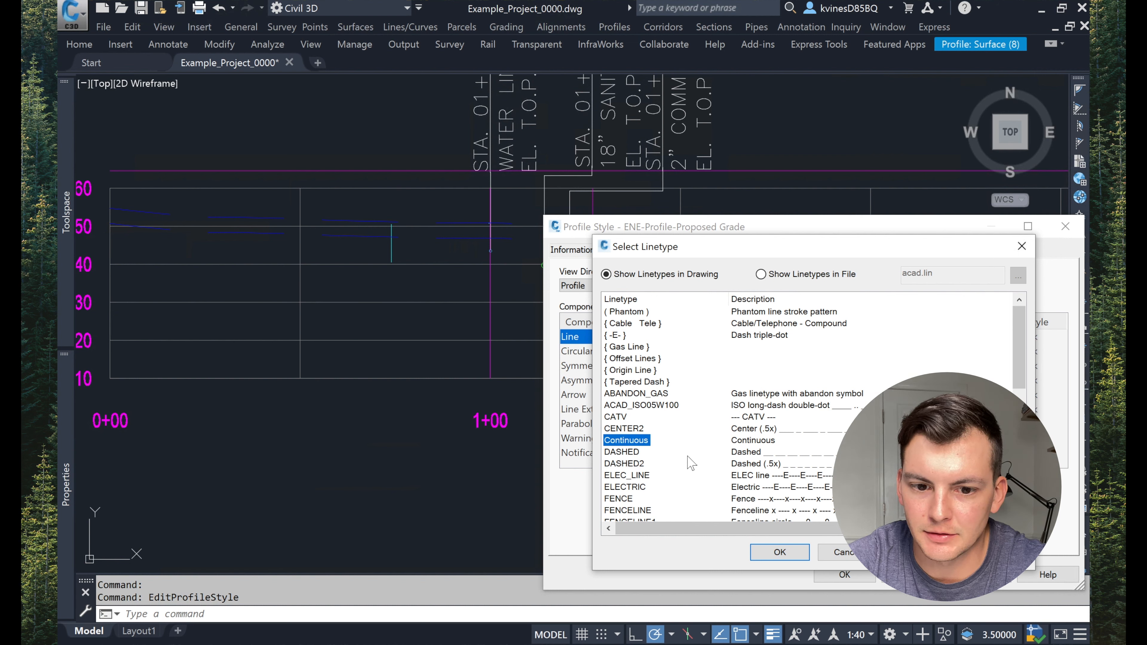
click(780, 552)
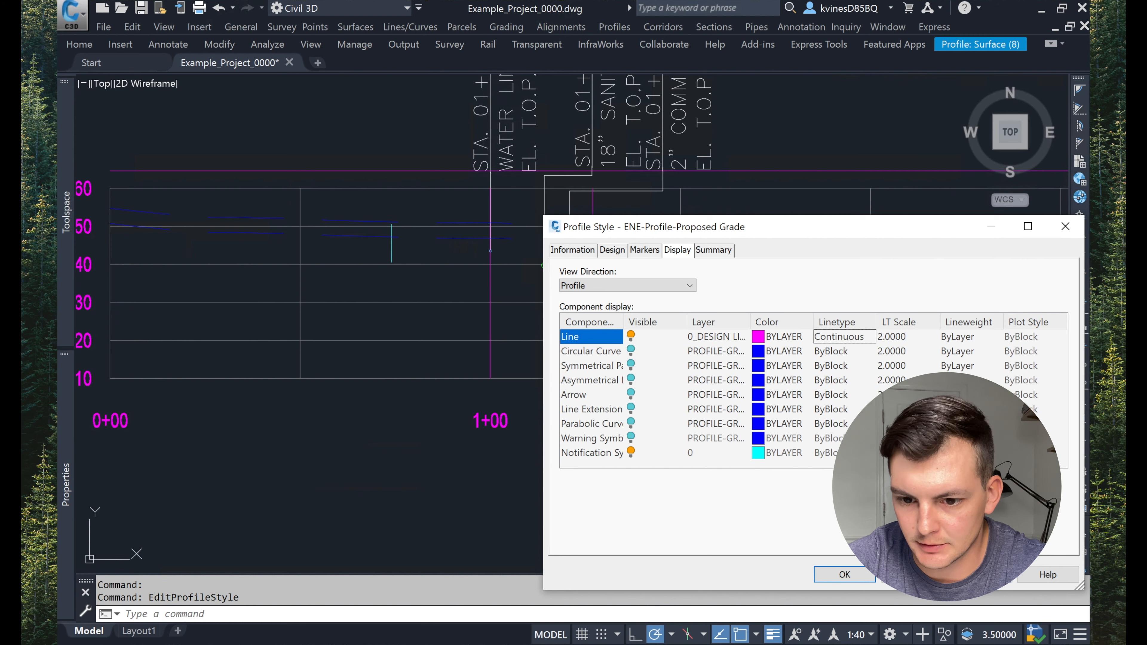
click(980, 575)
click(843, 575)
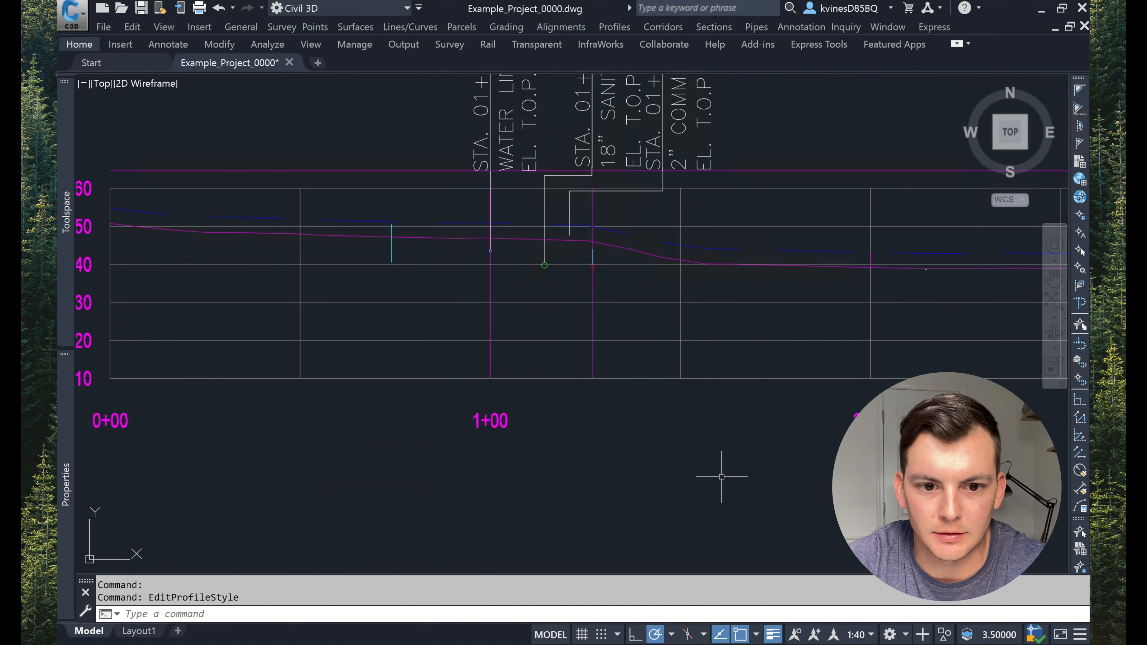
Step: Inspect the restyled EG-4 profile line across the profile view
scroll(722, 346, down, 3)
middle_drag(729, 370, 497, 381)
middle_drag(707, 405, 558, 425)
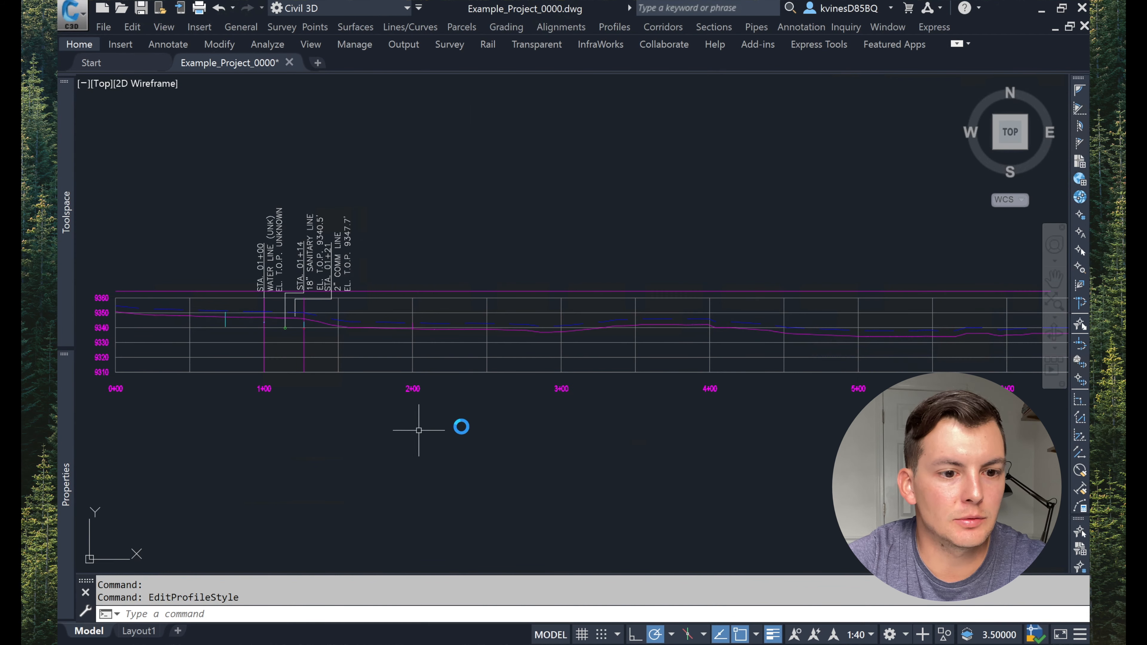
middle_drag(461, 425, 512, 418)
scroll(276, 317, up, 8)
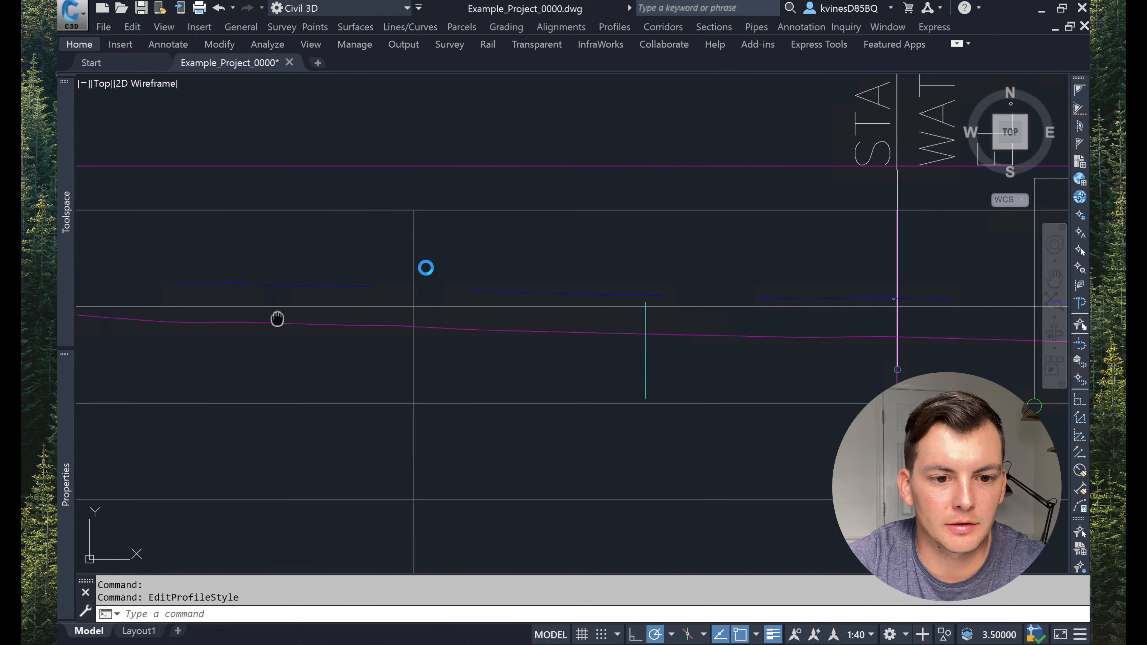
scroll(418, 259, down, 6)
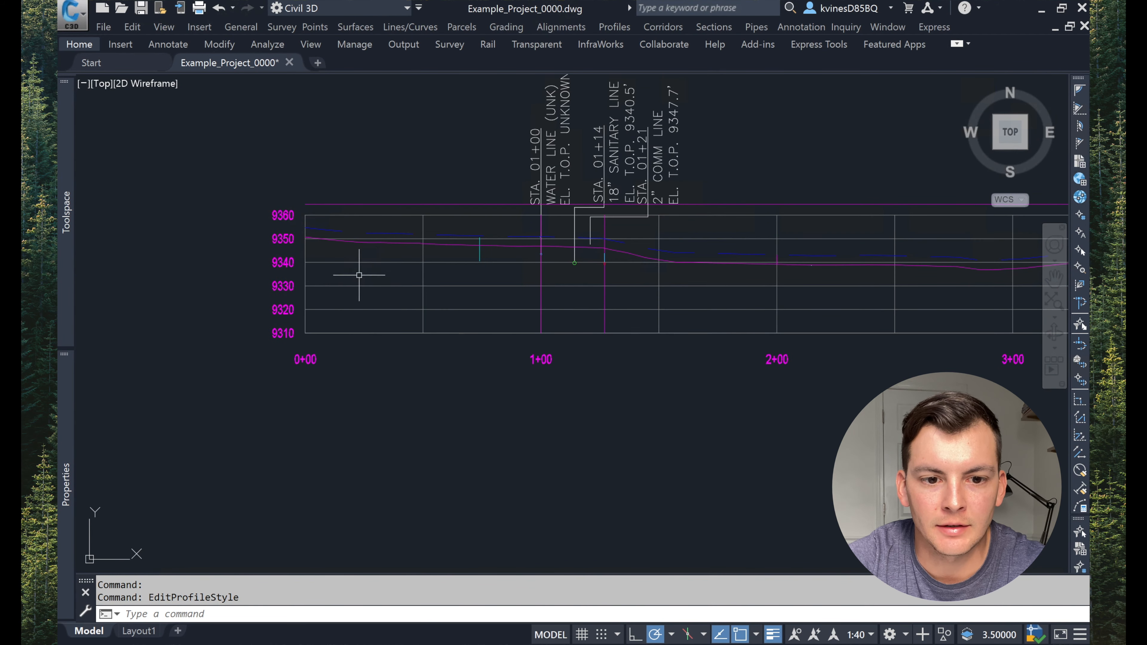
scroll(377, 238, up, 2)
click(389, 245)
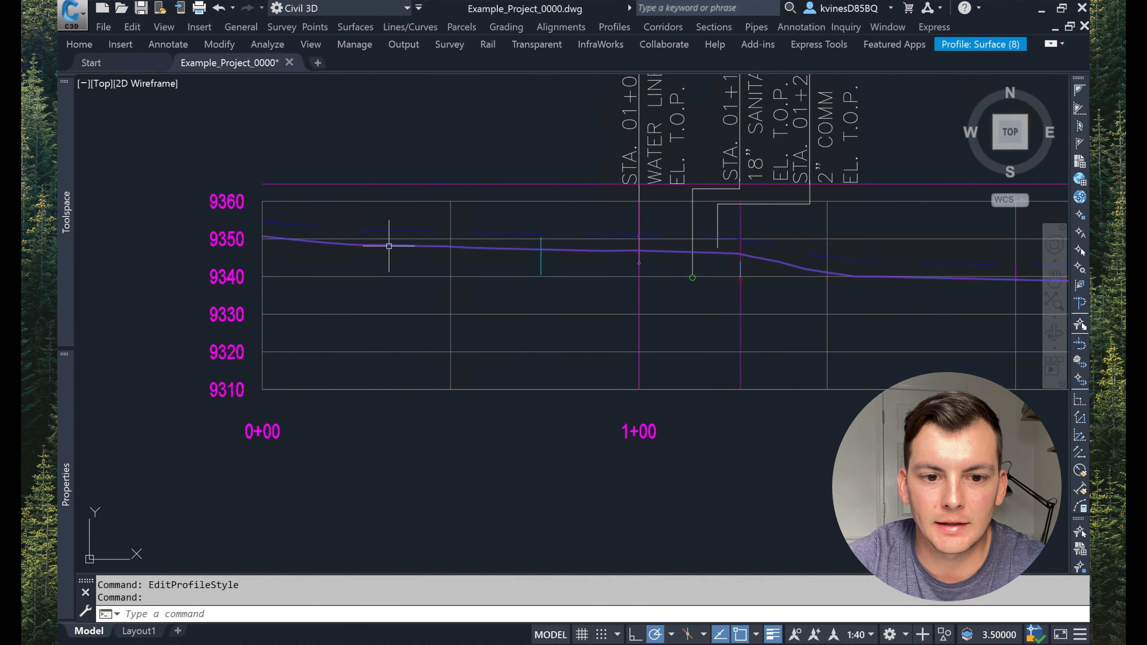
key(Escape)
key(Escape)
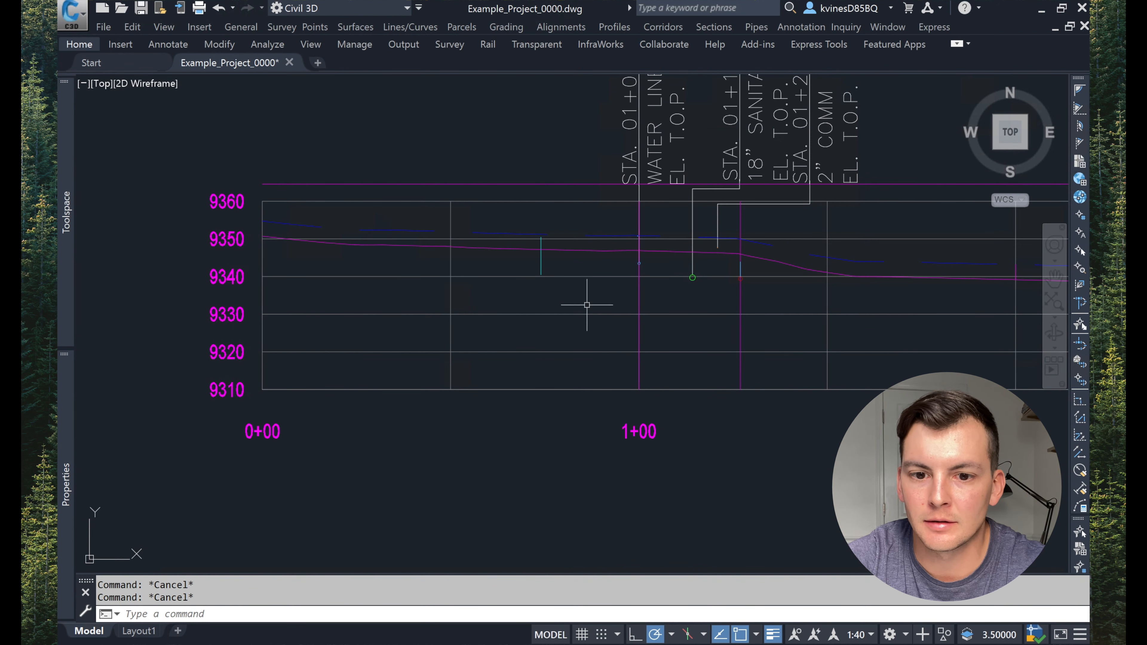
middle_drag(586, 305, 483, 303)
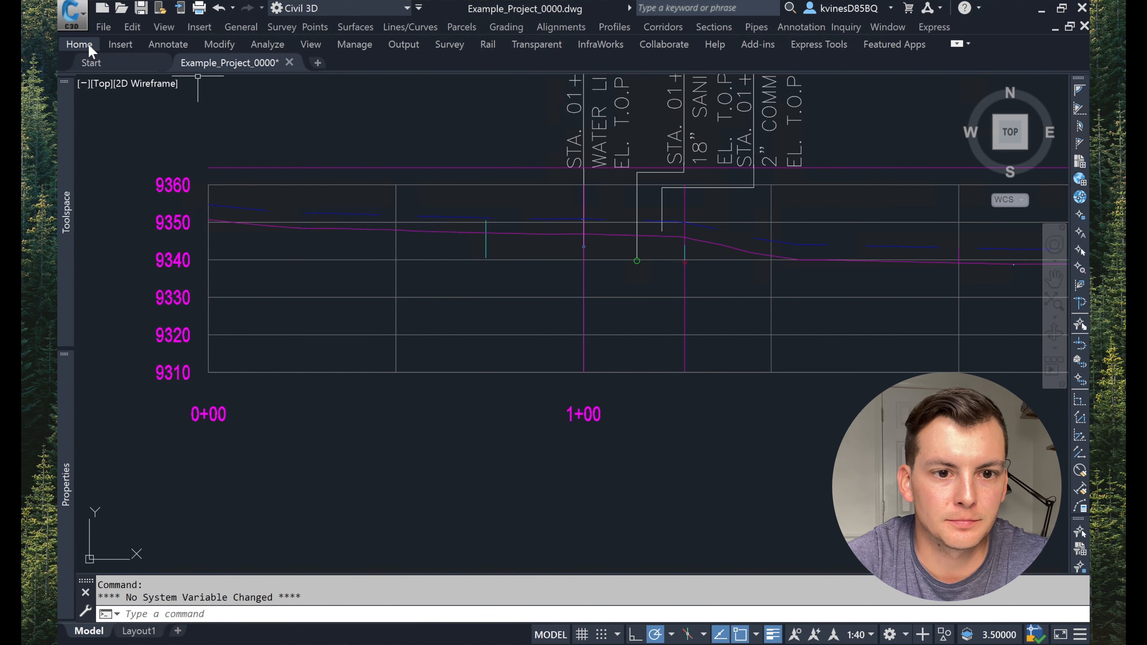
Step: Start drawing a new profile in the profile view with Profile Creation Tools and begin entering its name
click(88, 45)
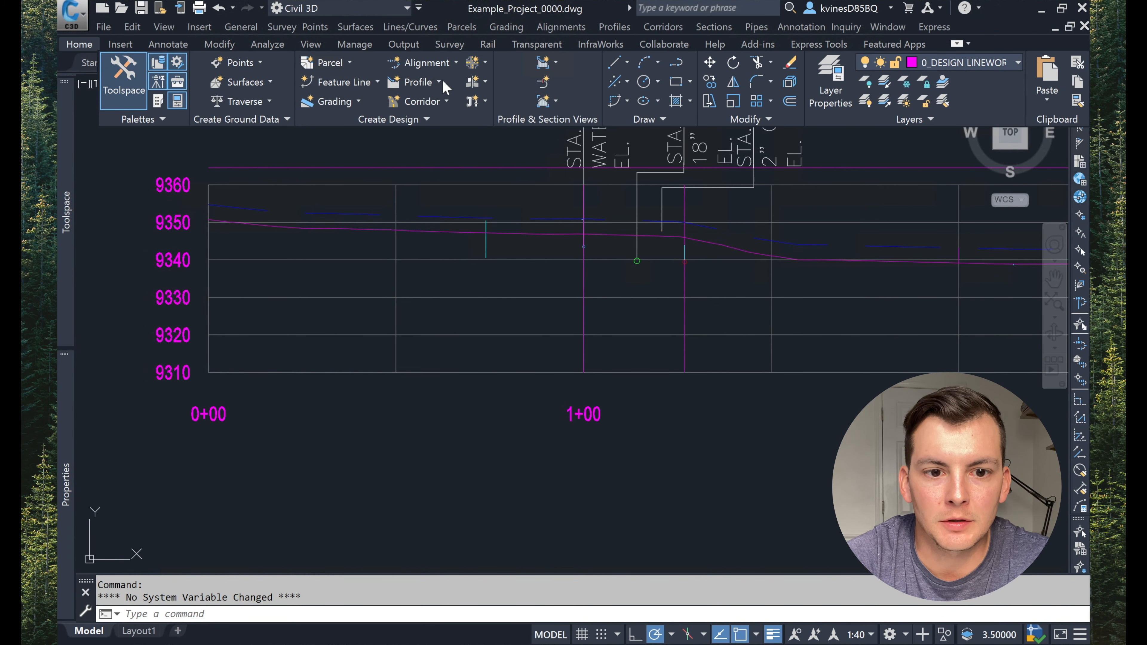
click(430, 81)
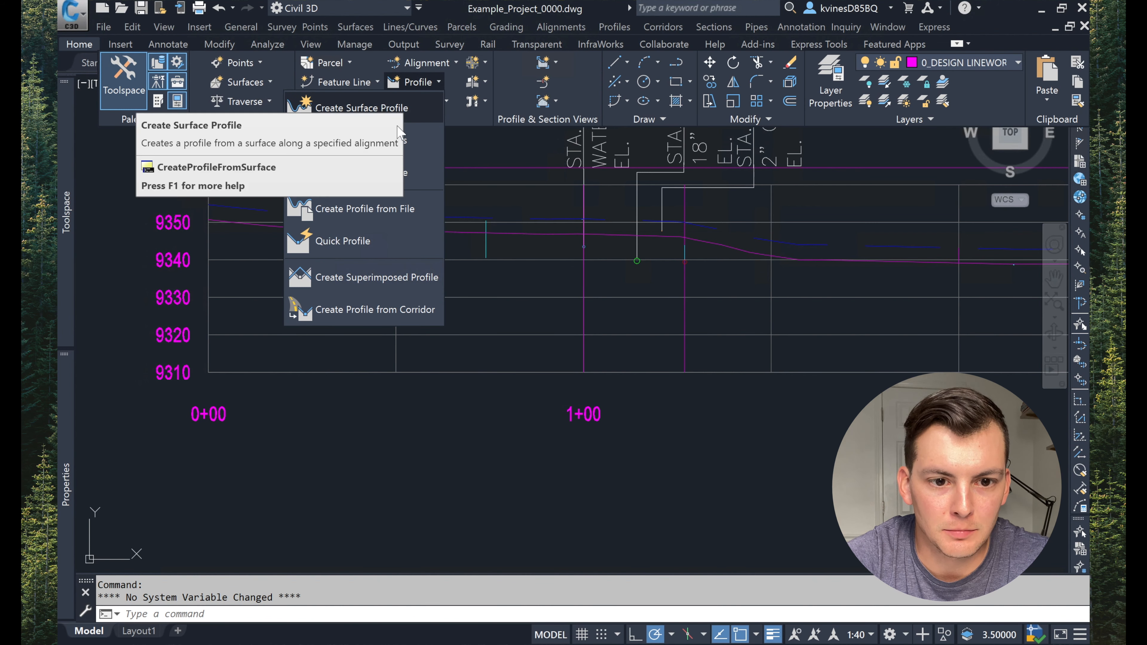
click(402, 145)
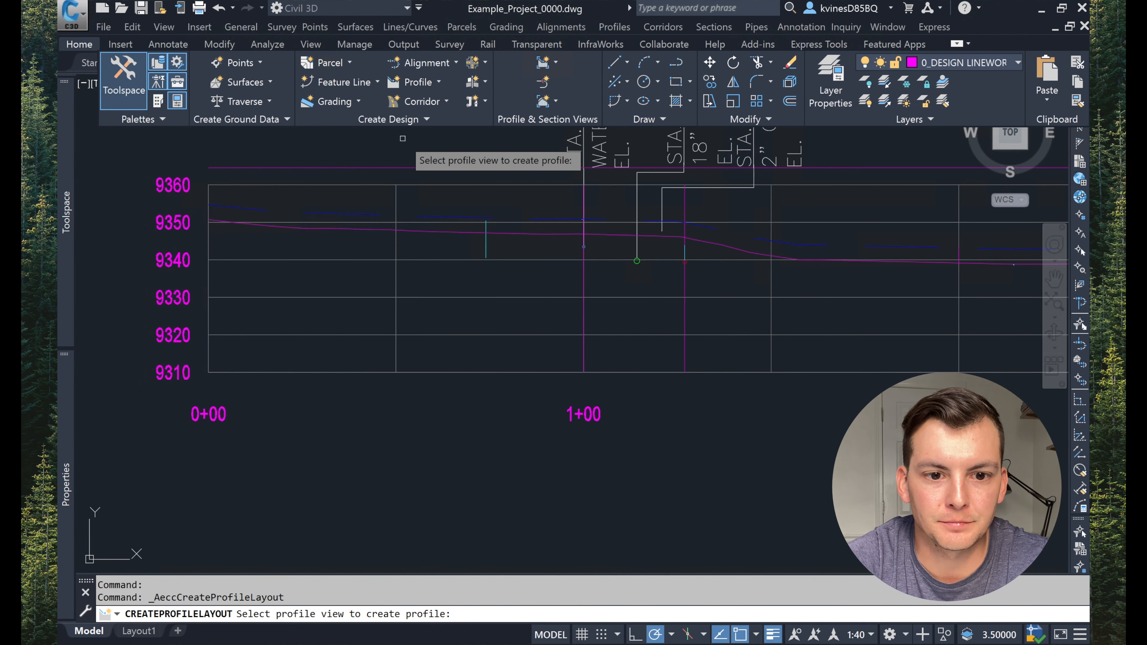
click(396, 312)
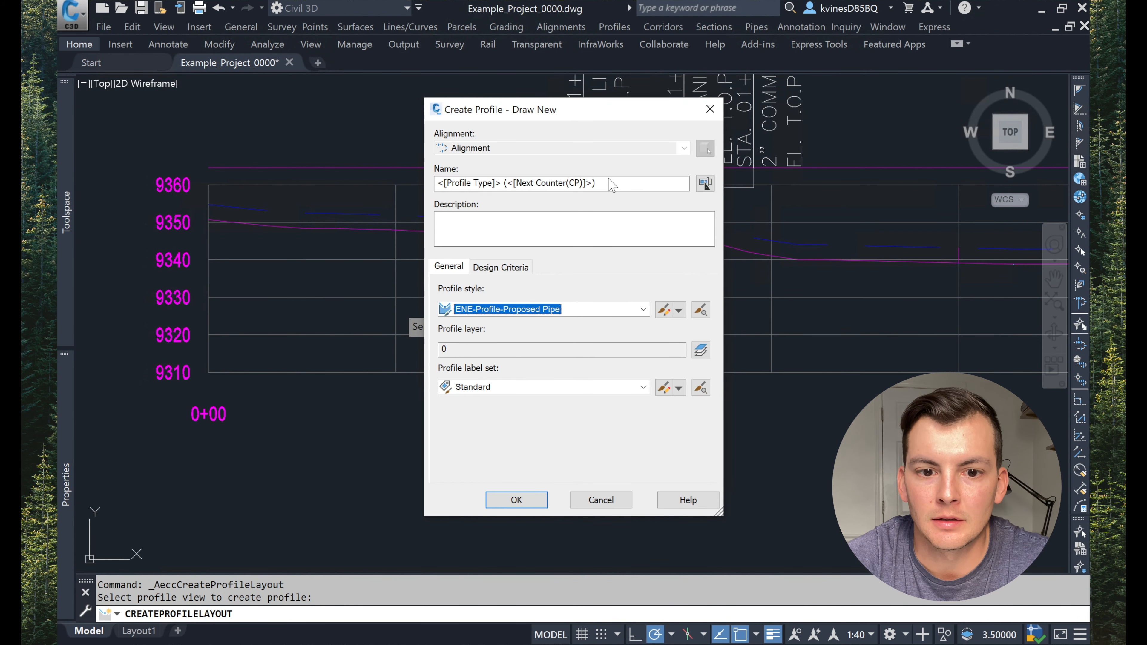
drag(607, 182, 432, 205)
text(P)
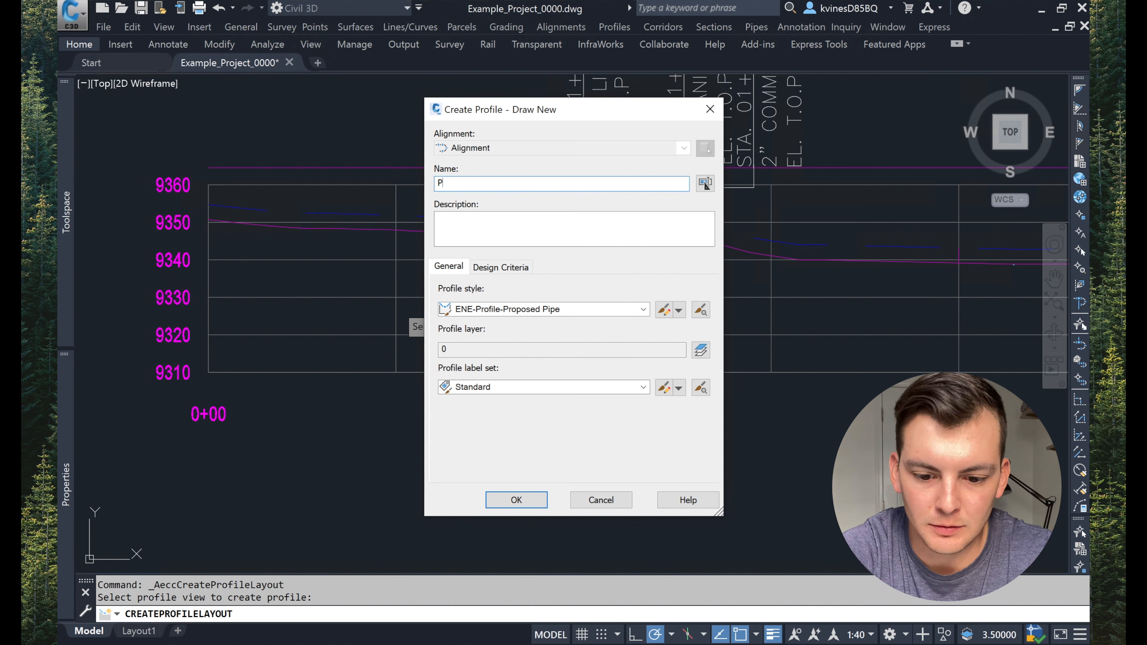